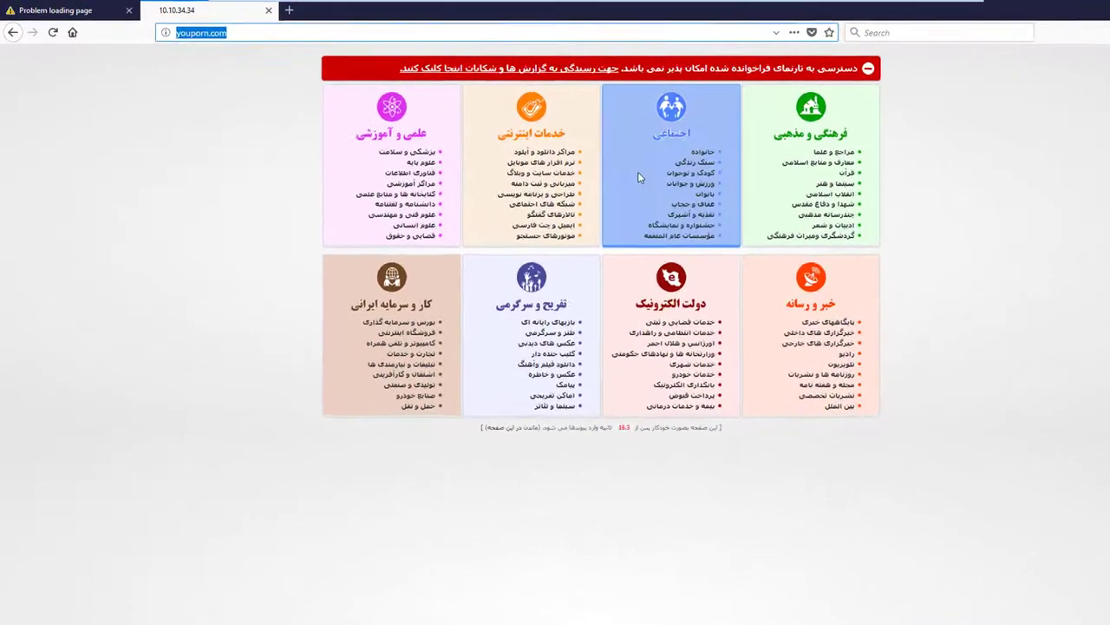
Try loading facebook.com, which fails to connect, then start a blank new tab
text(facebook.c)
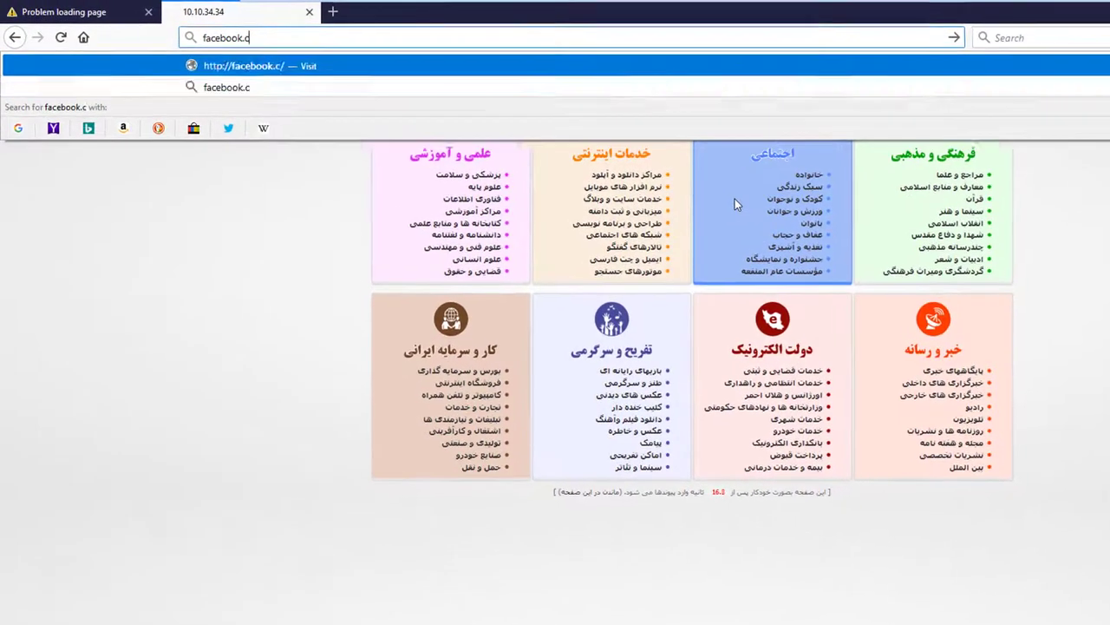
text(om)
key(Return)
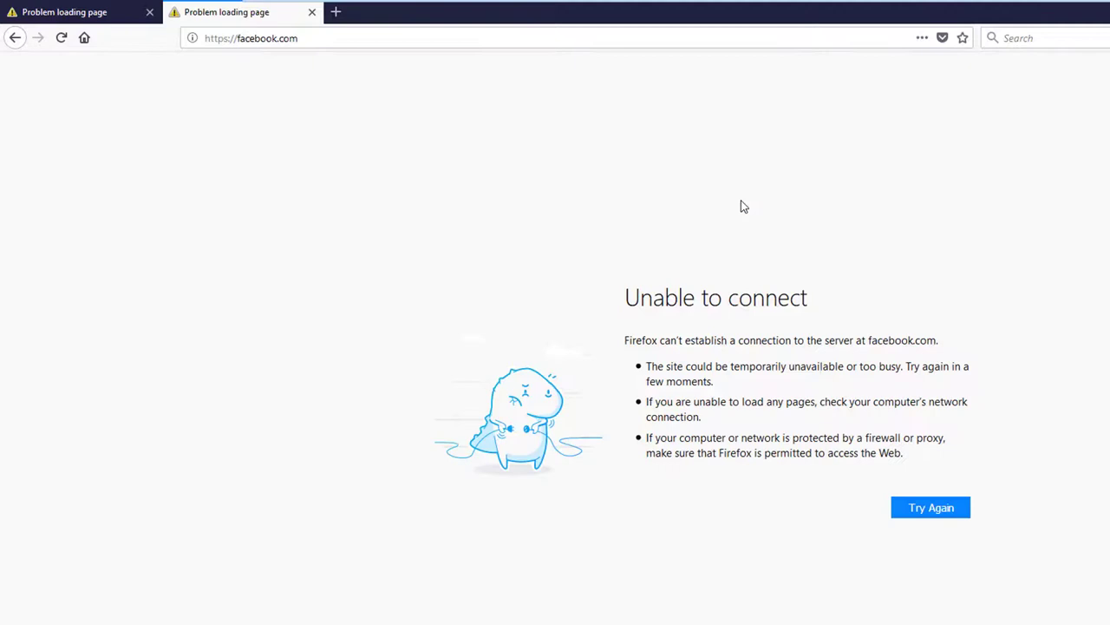
click(335, 12)
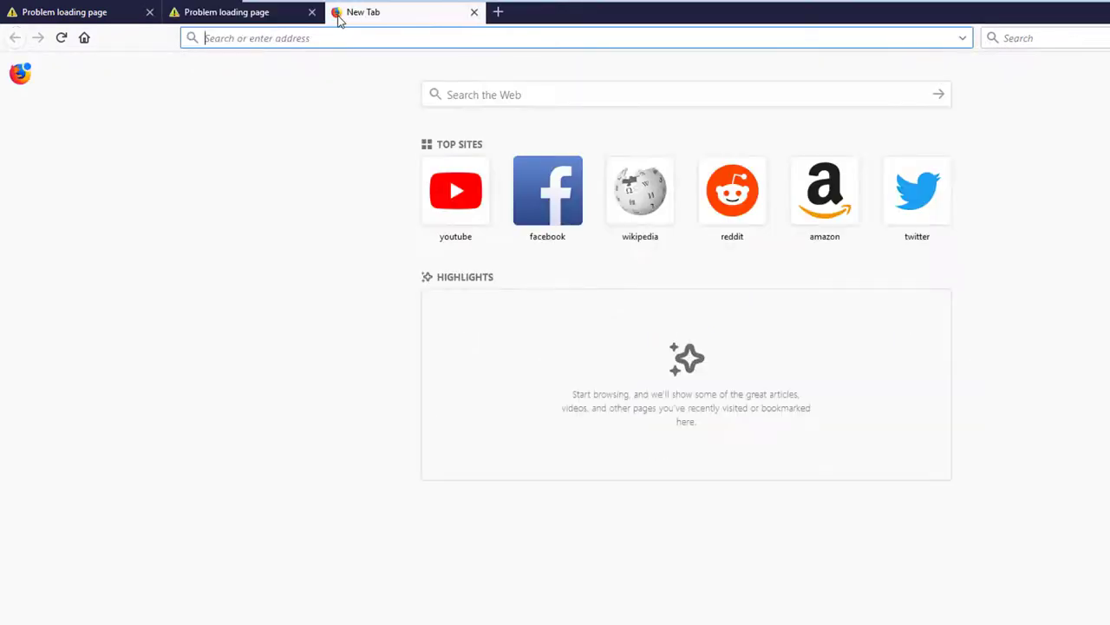
Enter airvpn.org in the new tab and select the address after the connection times out
text(airvpn.org)
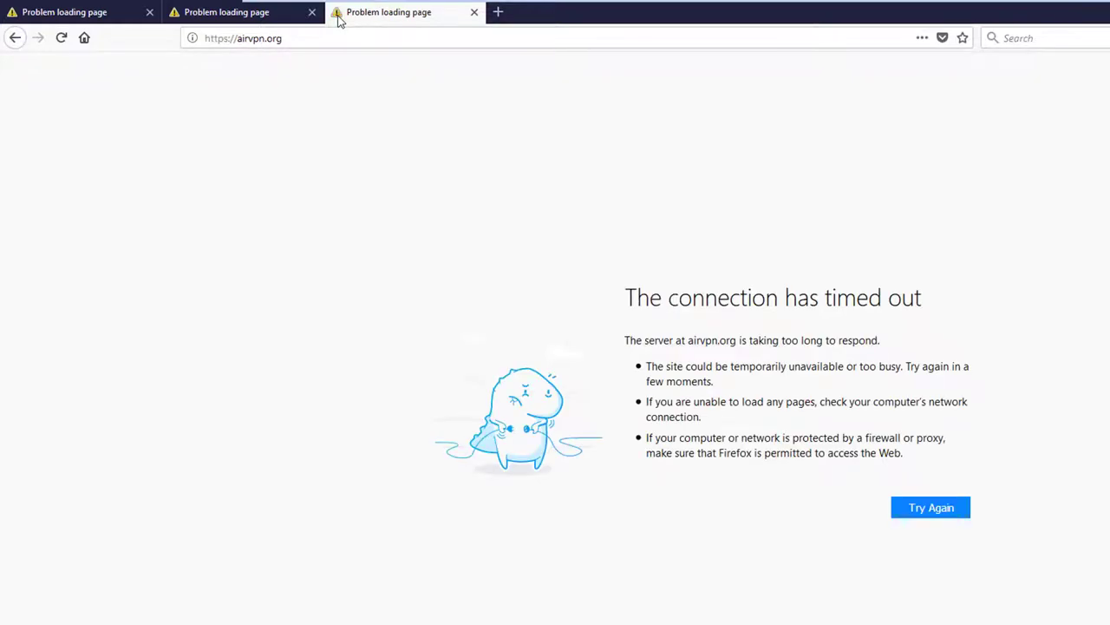
click(285, 40)
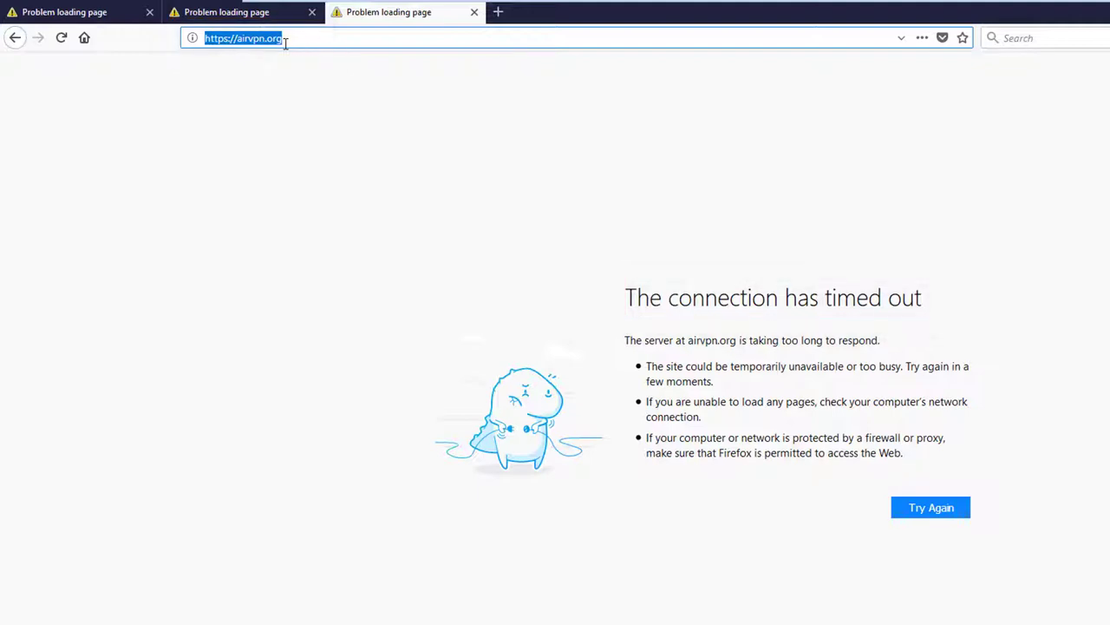
Load the AirVPN homepage through the airvpn.info mirror address
text(airvpn.in)
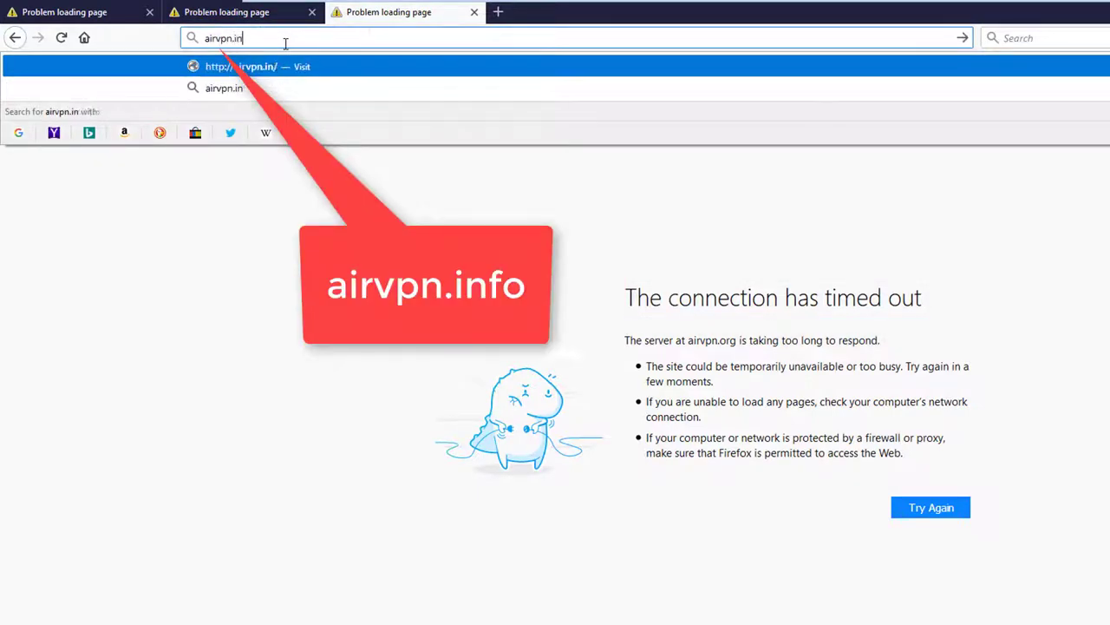
text(fo)
key(Return)
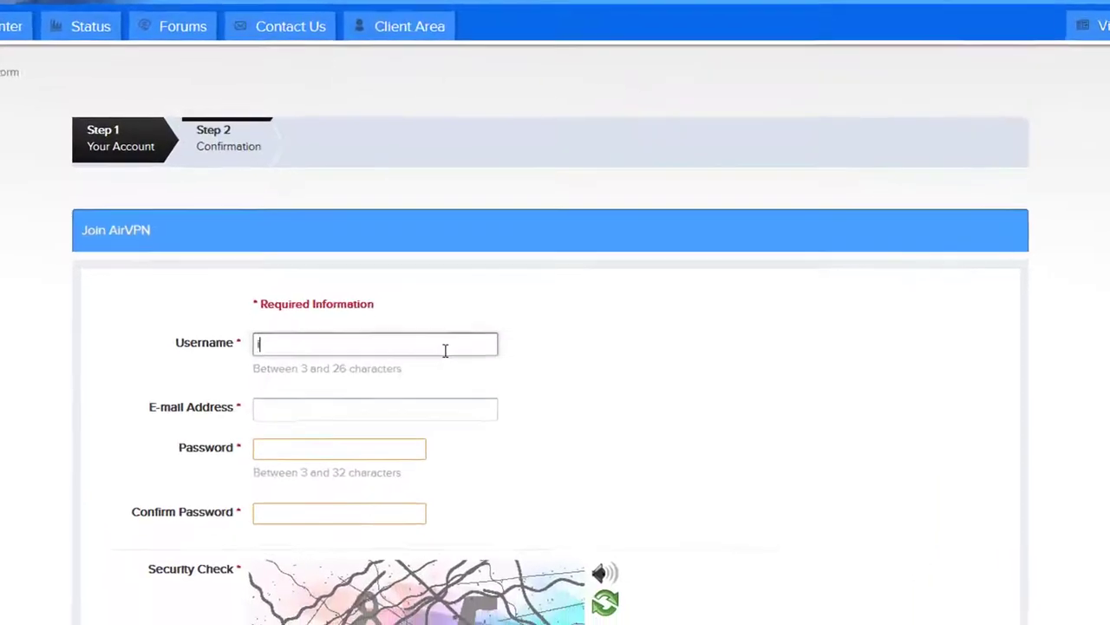
Fill in the sign-up username, e-mail address, and matching password fields
text(ibnuse)
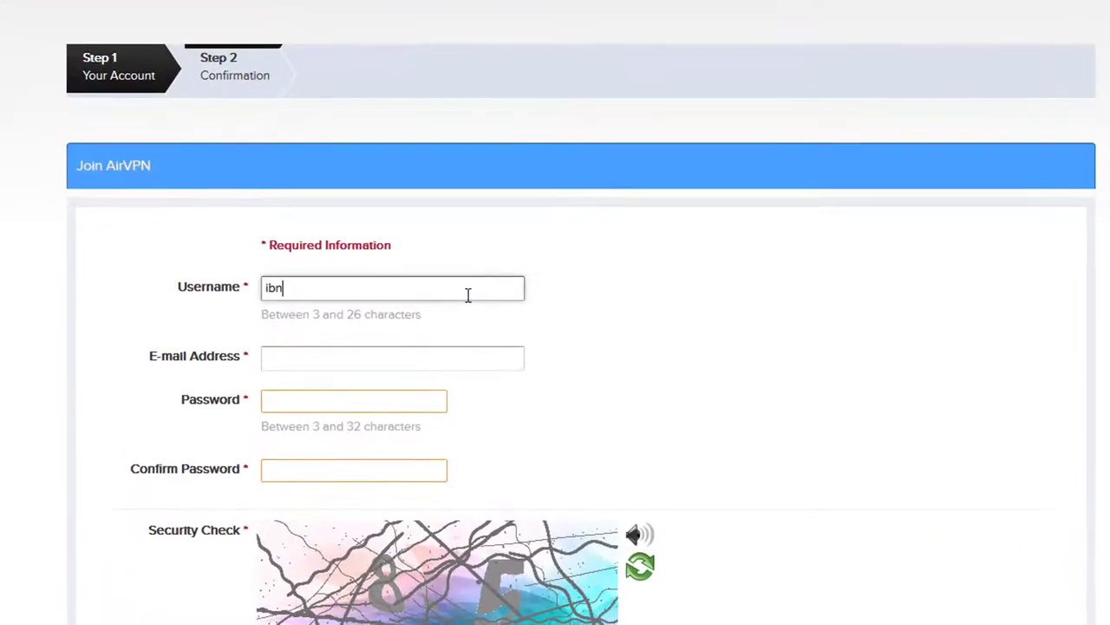
text(fulvid)
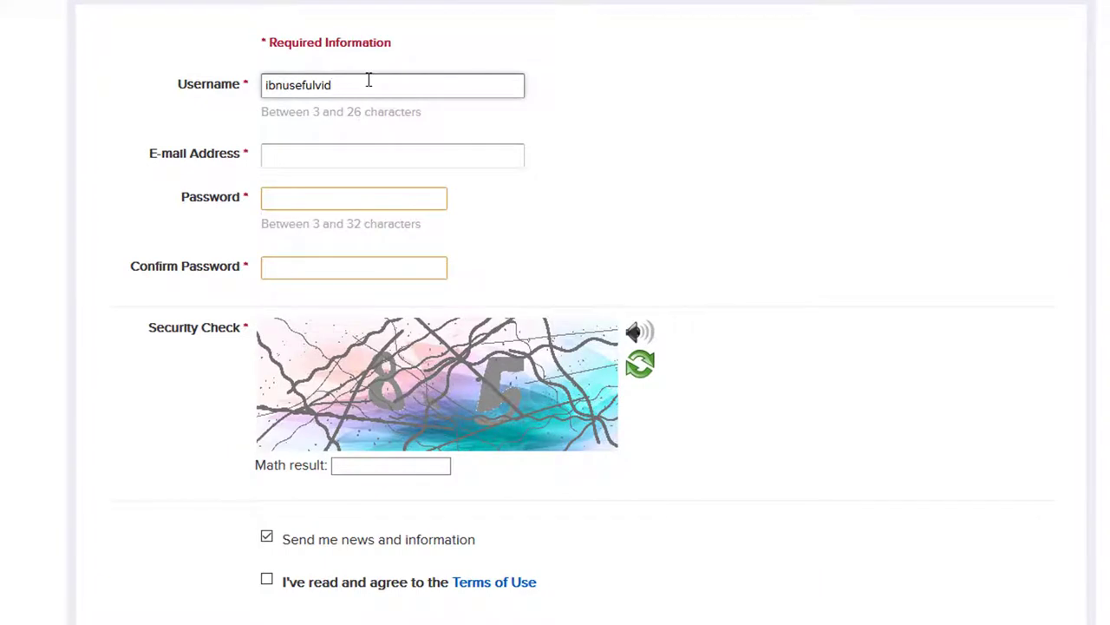
click(306, 360)
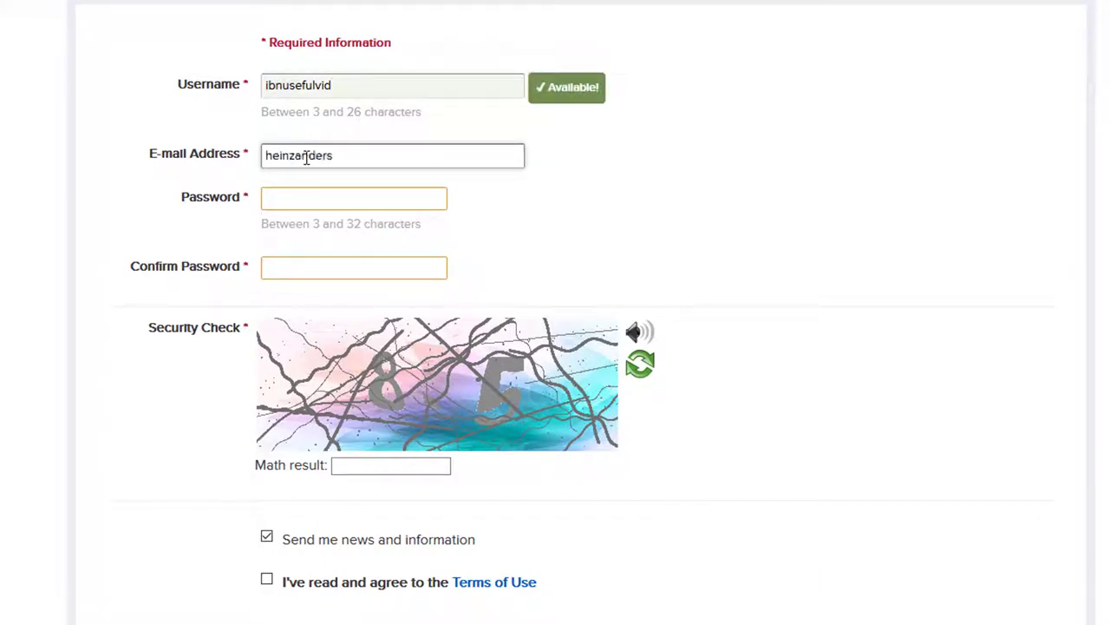
click(347, 197)
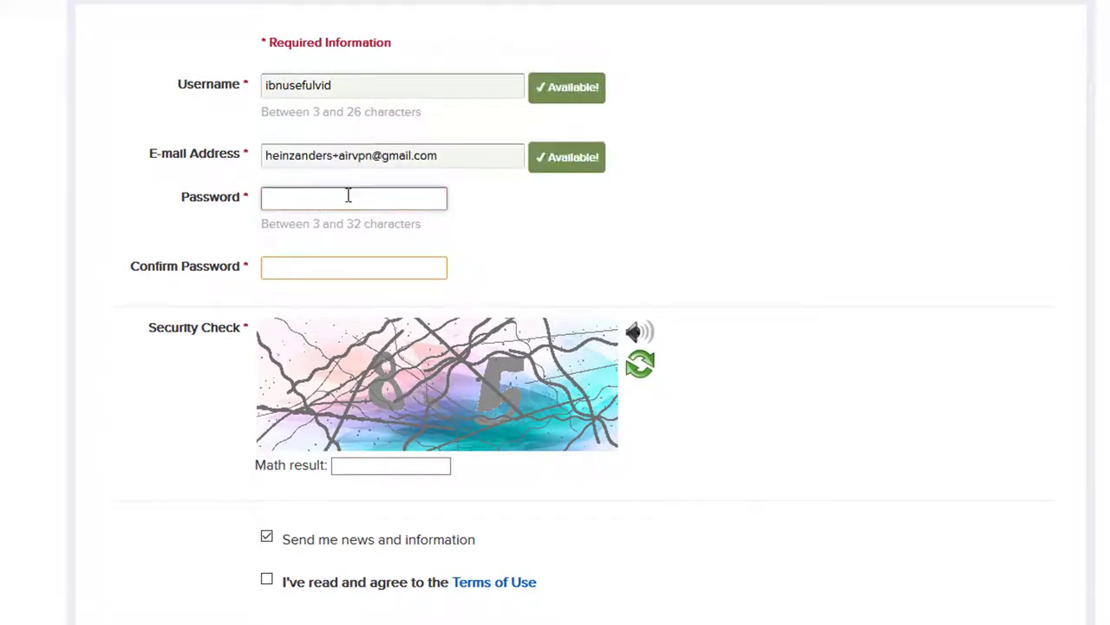
text(•••••••••••••)
key(Tab)
text(•••••••••••••)
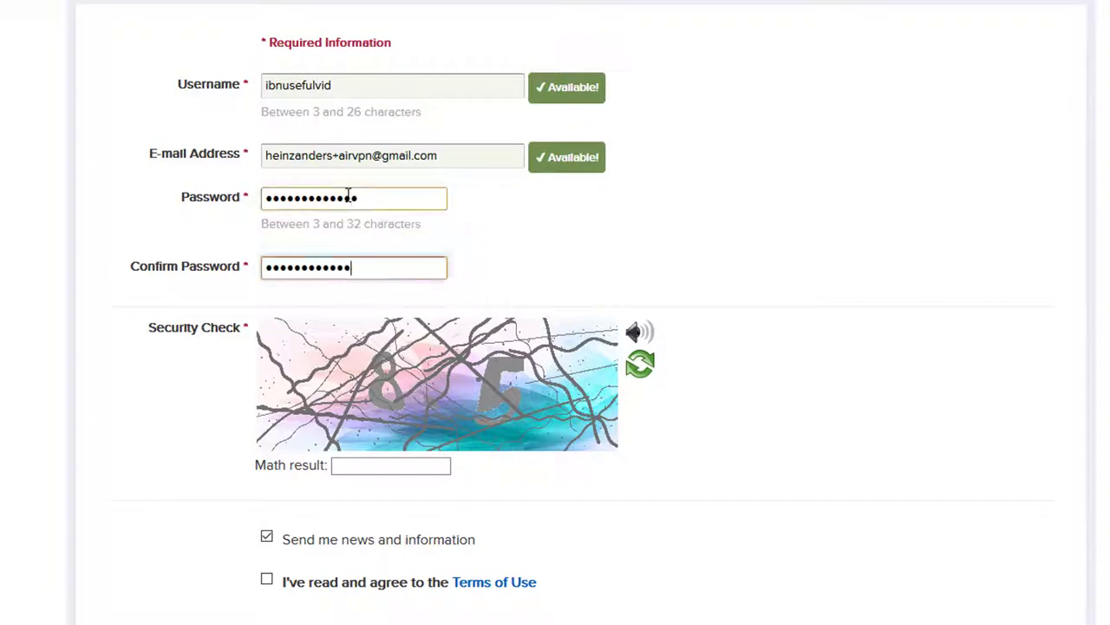
Answer 3 to the math check, accept the terms, decline news e-mails, and submit
click(412, 467)
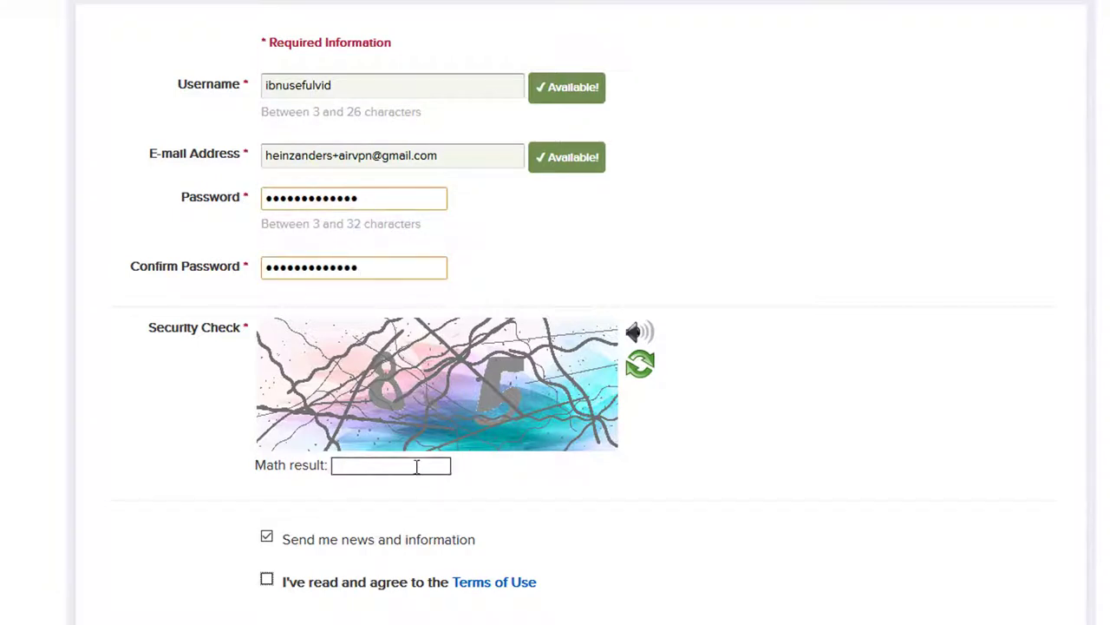
text(3)
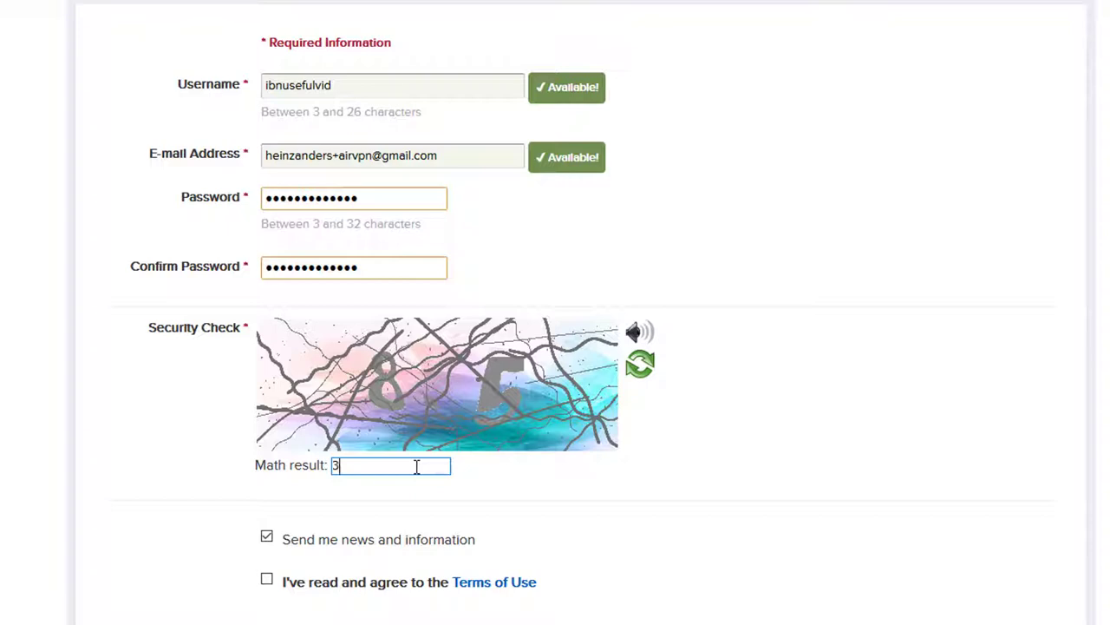
scroll(416, 466, down, 2)
click(267, 388)
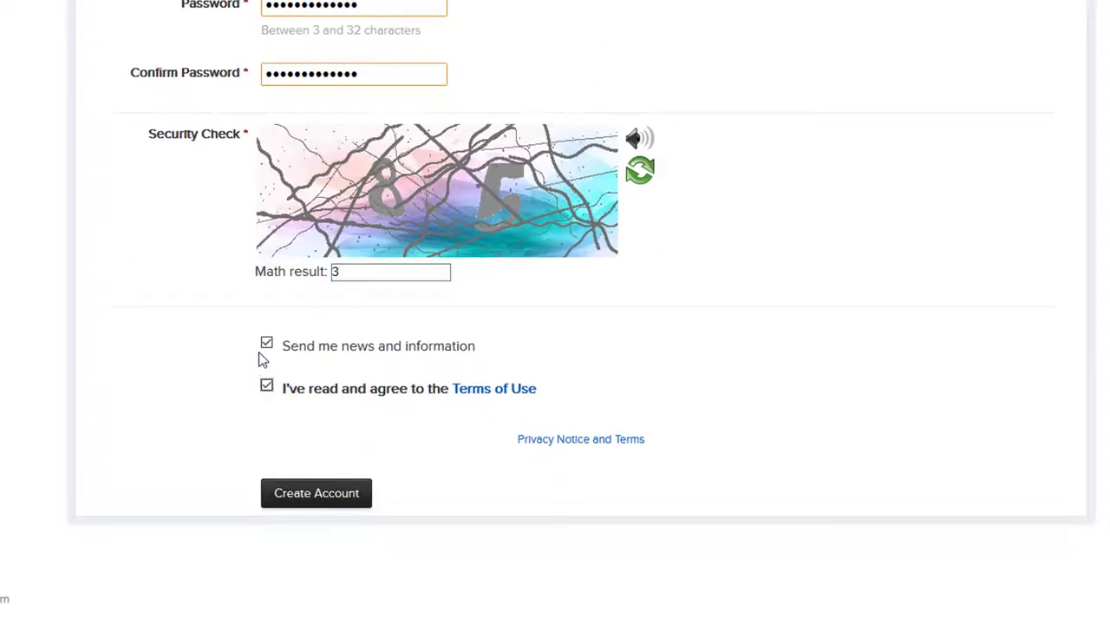
click(266, 345)
click(301, 502)
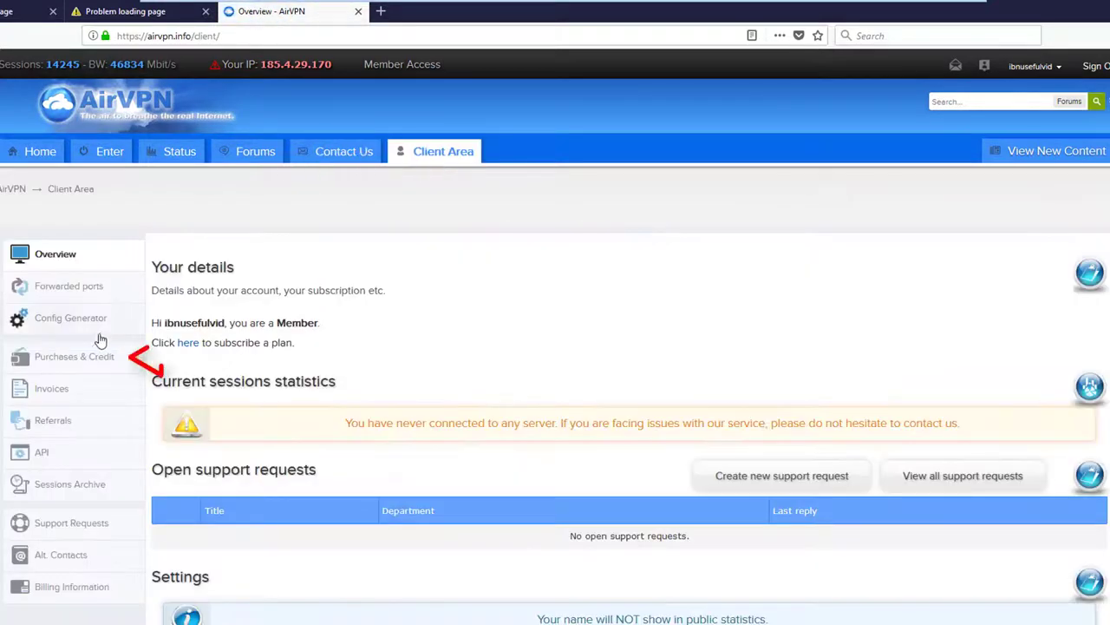
Open Purchases & Credit and order the Three days plan, reaching Confirm & Pay at 1.00
click(90, 369)
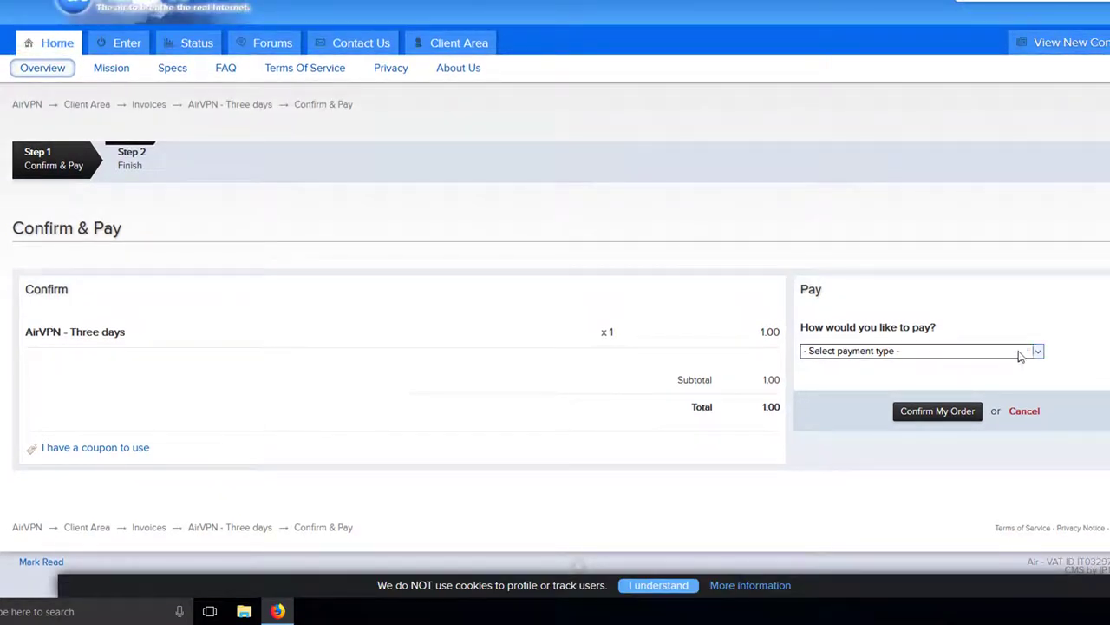
Pay by applying a coupon code, then open the AirVPN - Three days purchase details
click(1027, 349)
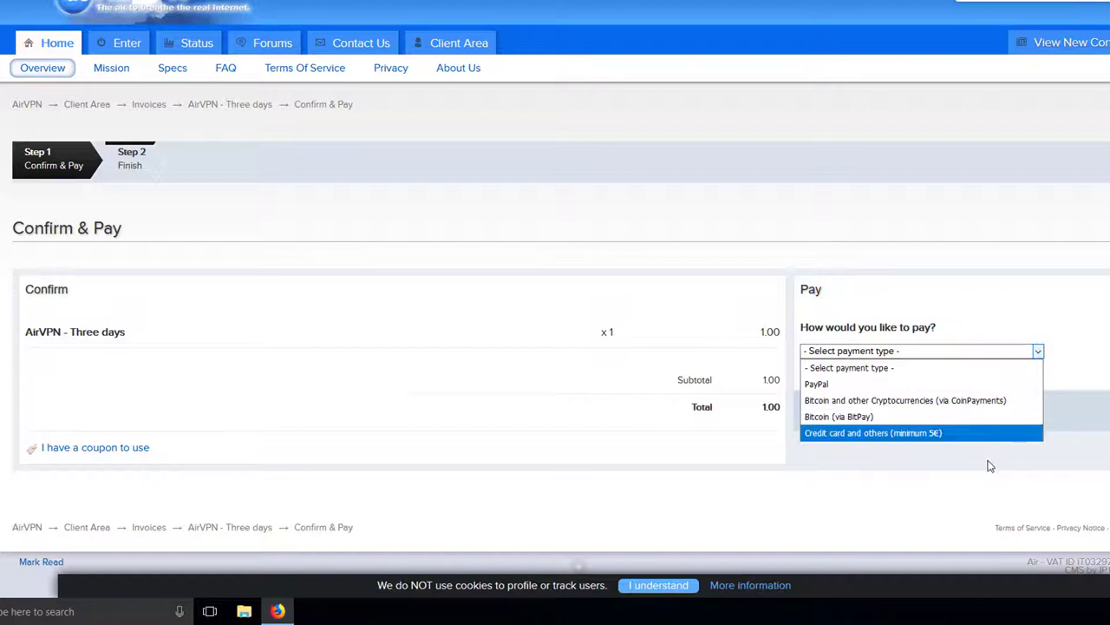
click(865, 368)
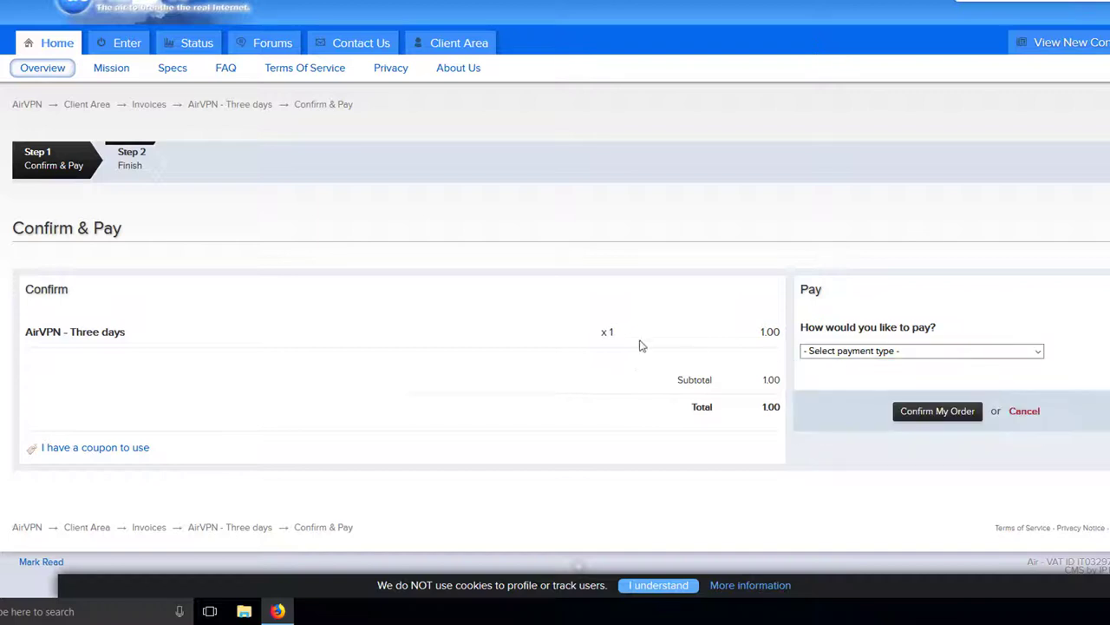
click(110, 447)
click(110, 446)
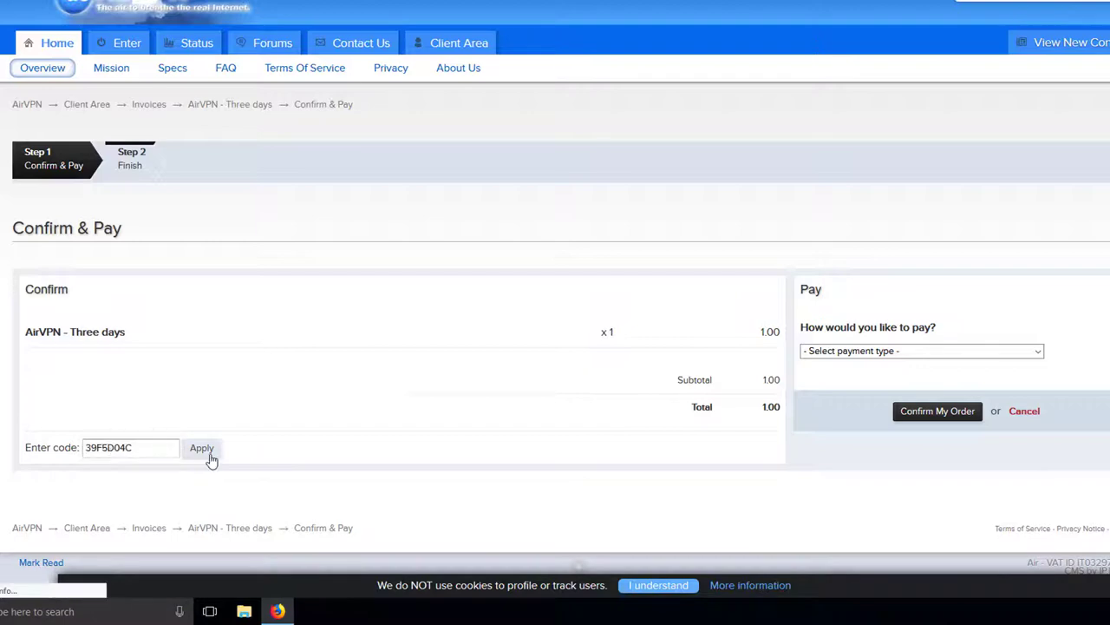
click(208, 453)
click(74, 372)
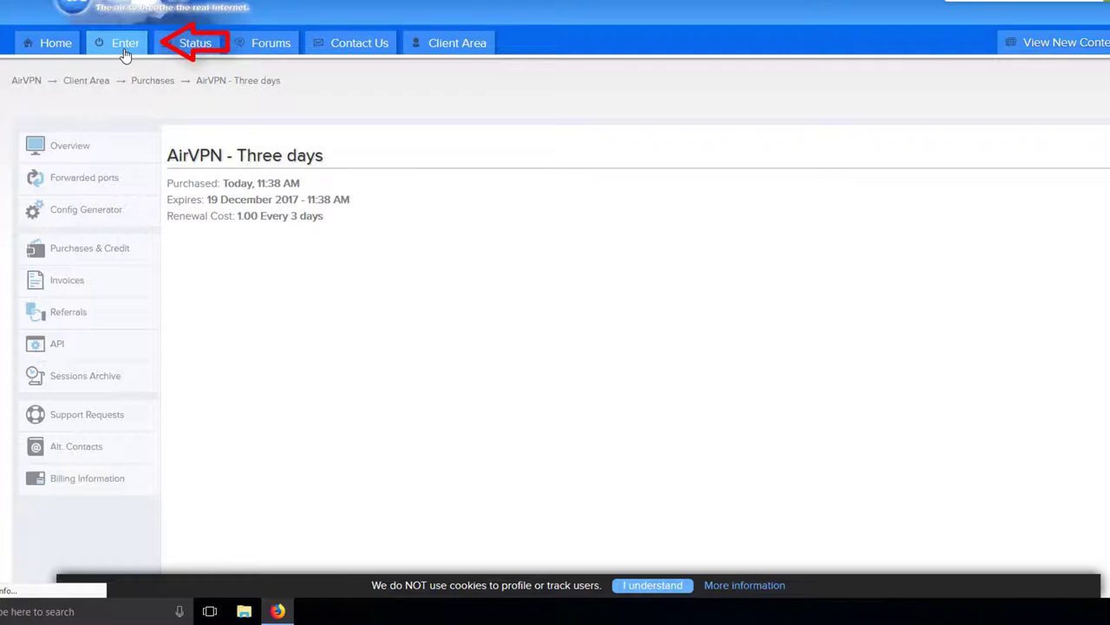
Download the Eddie 2.13.6 Windows 10 x64 installer from the Windows setup page
click(126, 55)
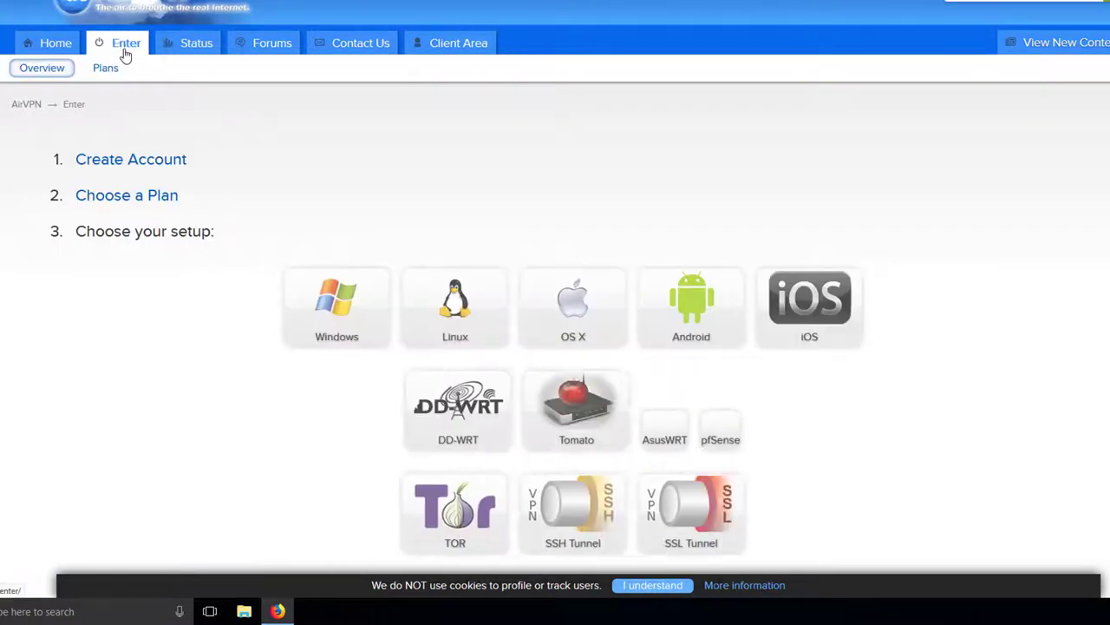
click(325, 292)
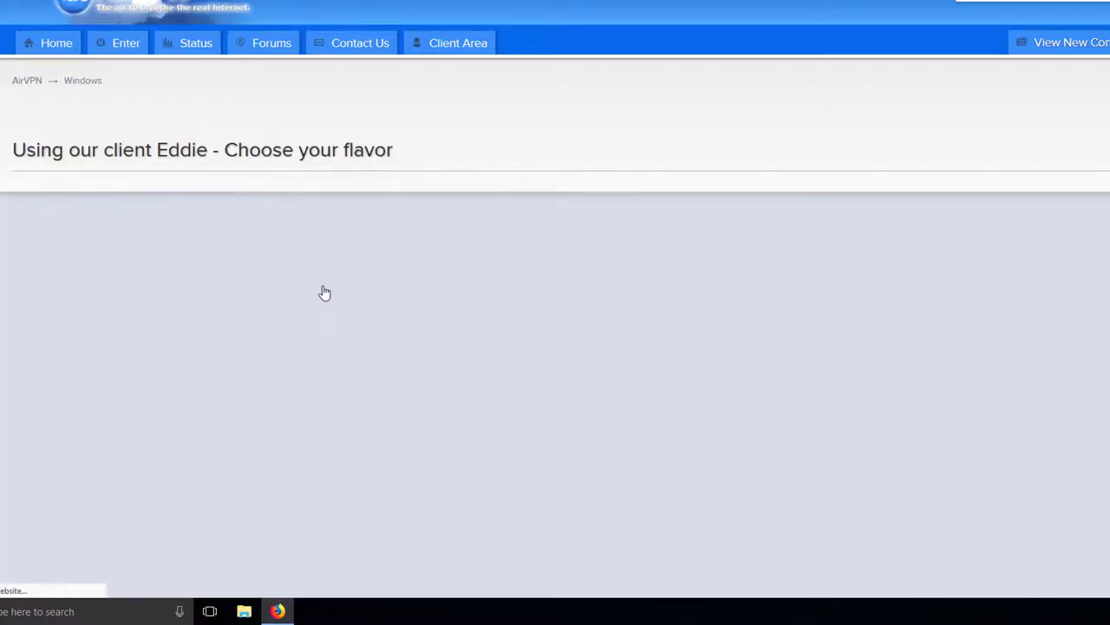
scroll(523, 379, down, 2)
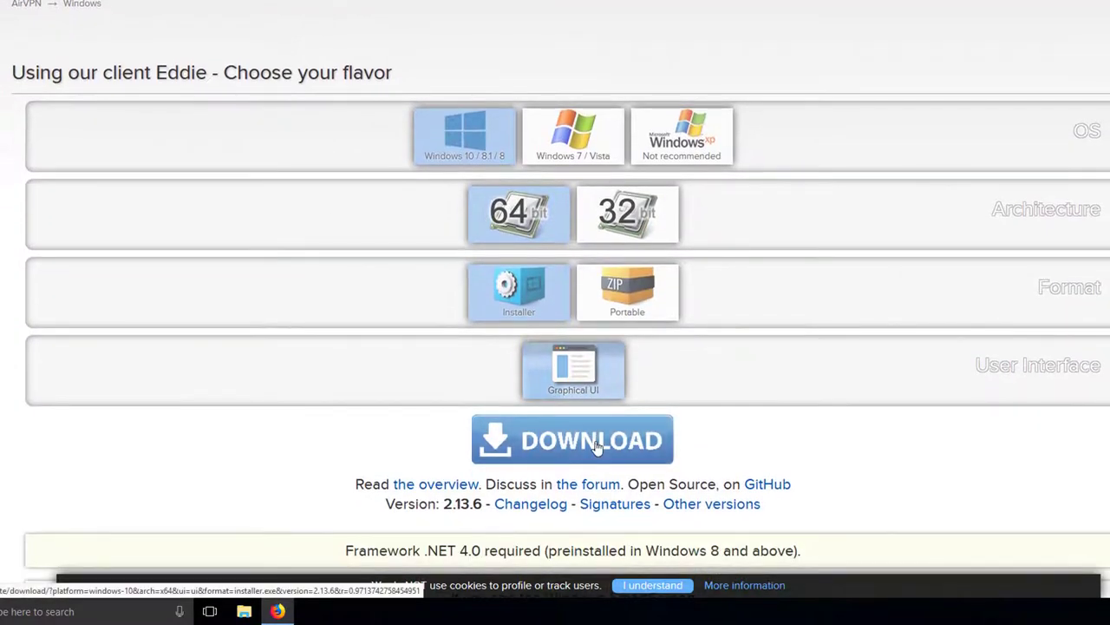
click(657, 586)
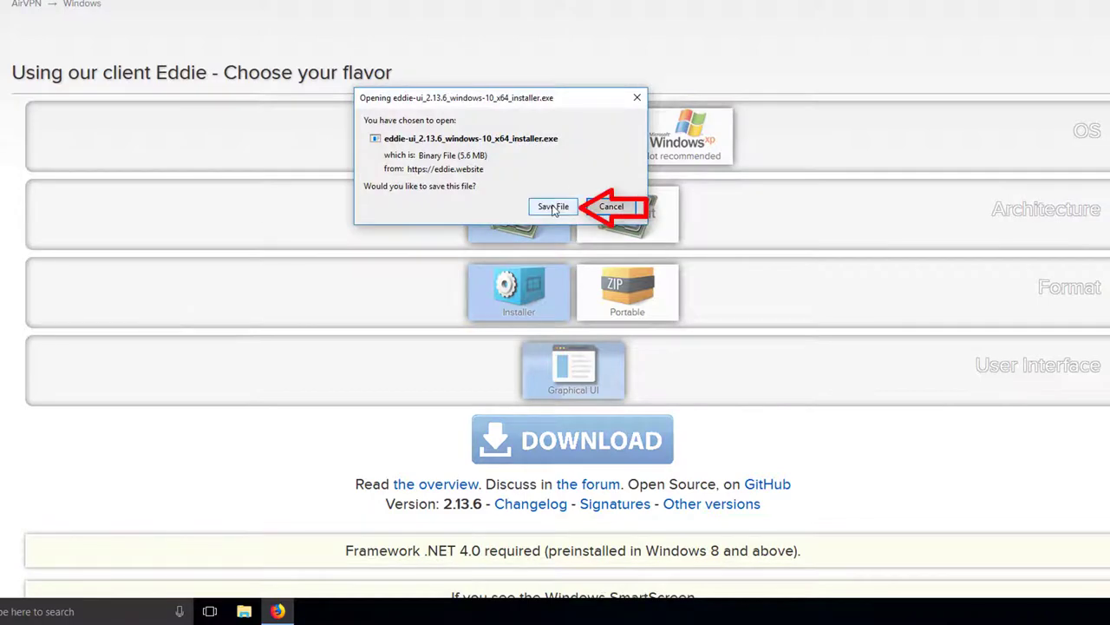
click(554, 206)
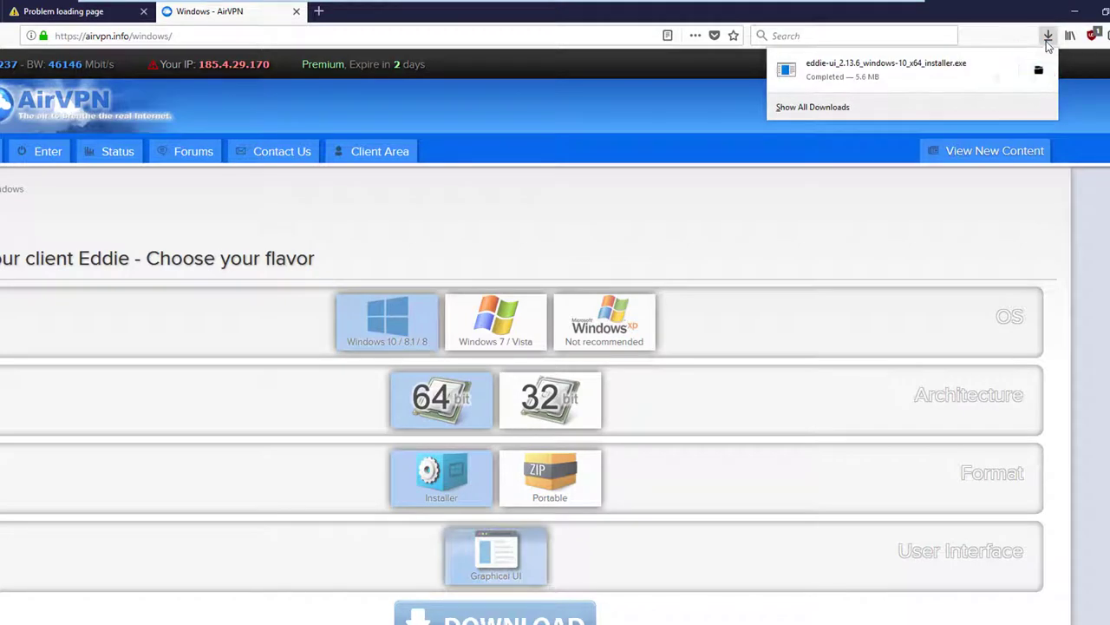
Run the Eddie installer, accept the license, install to the default location, and finish setup
click(940, 68)
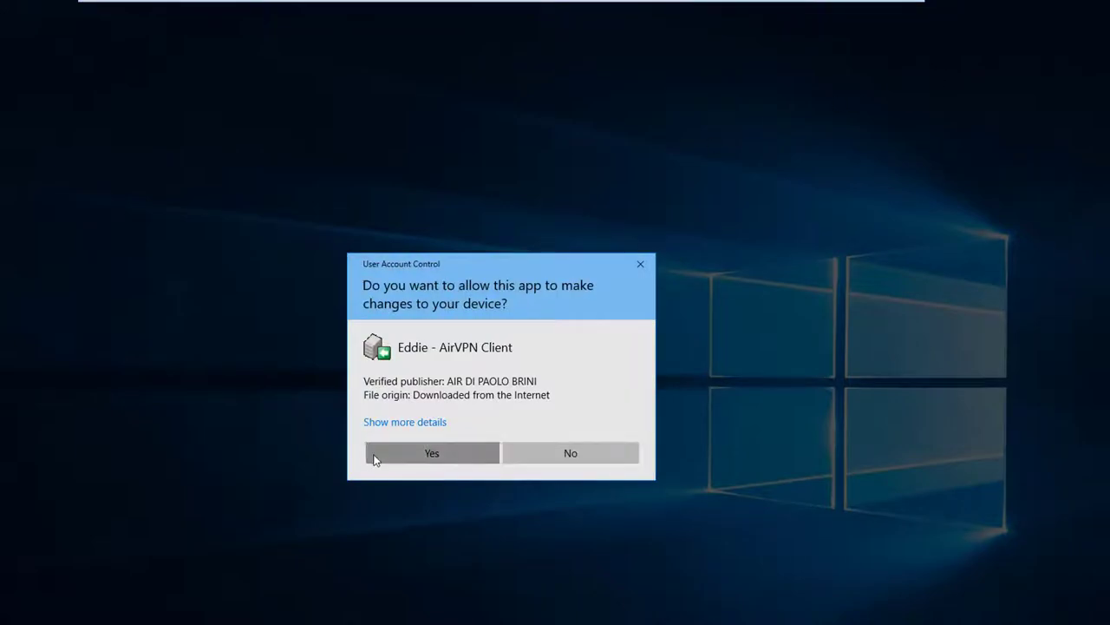
click(372, 455)
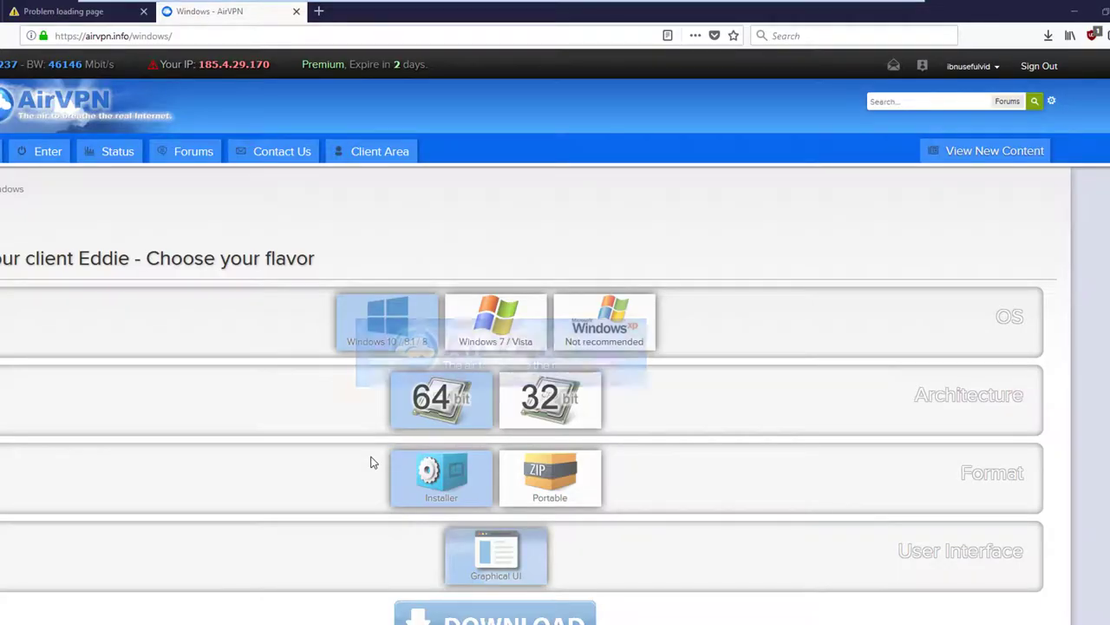
click(568, 467)
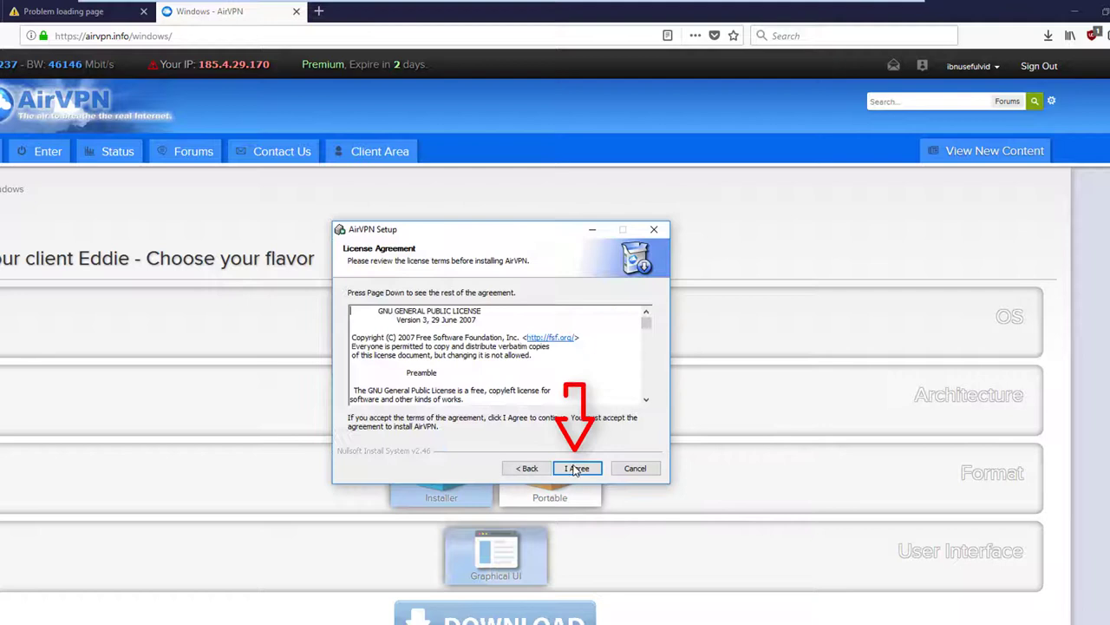
click(565, 468)
click(575, 468)
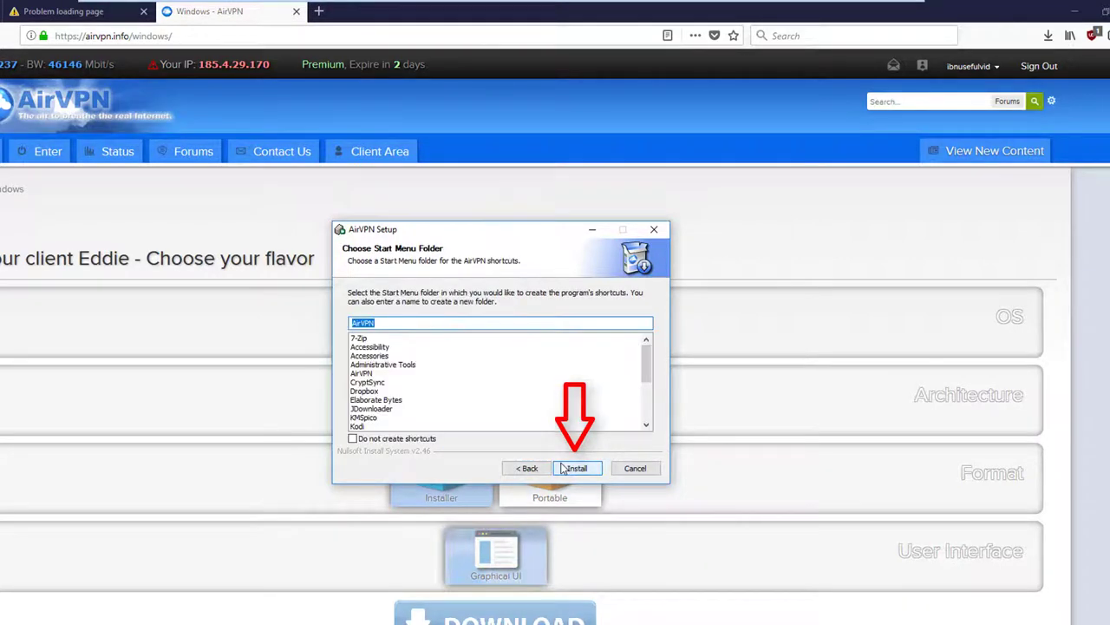
click(562, 468)
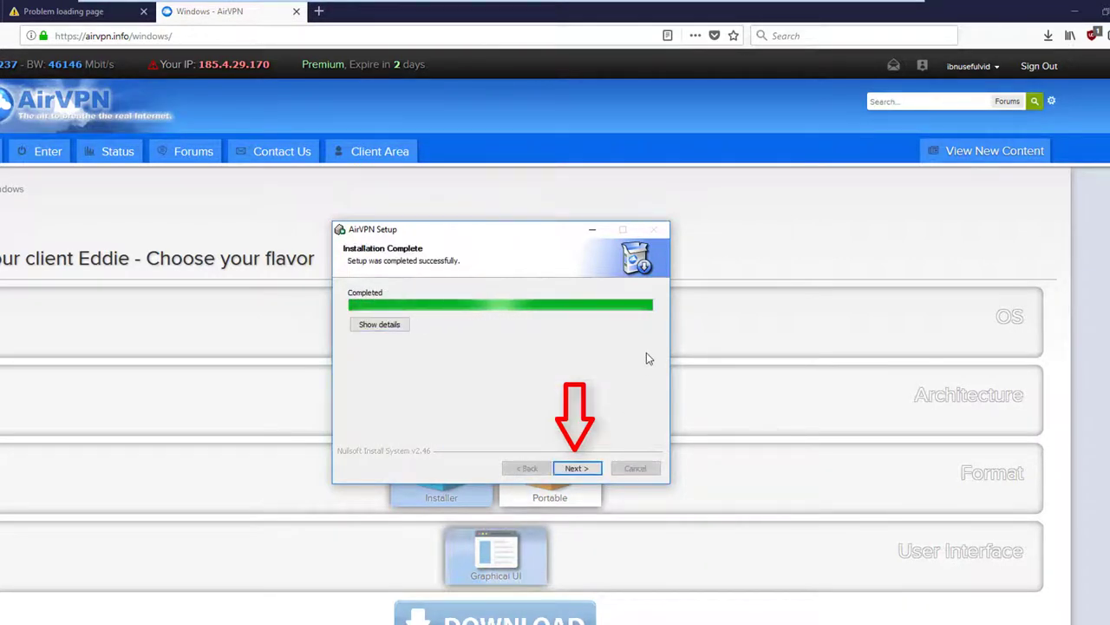
click(577, 467)
click(577, 467)
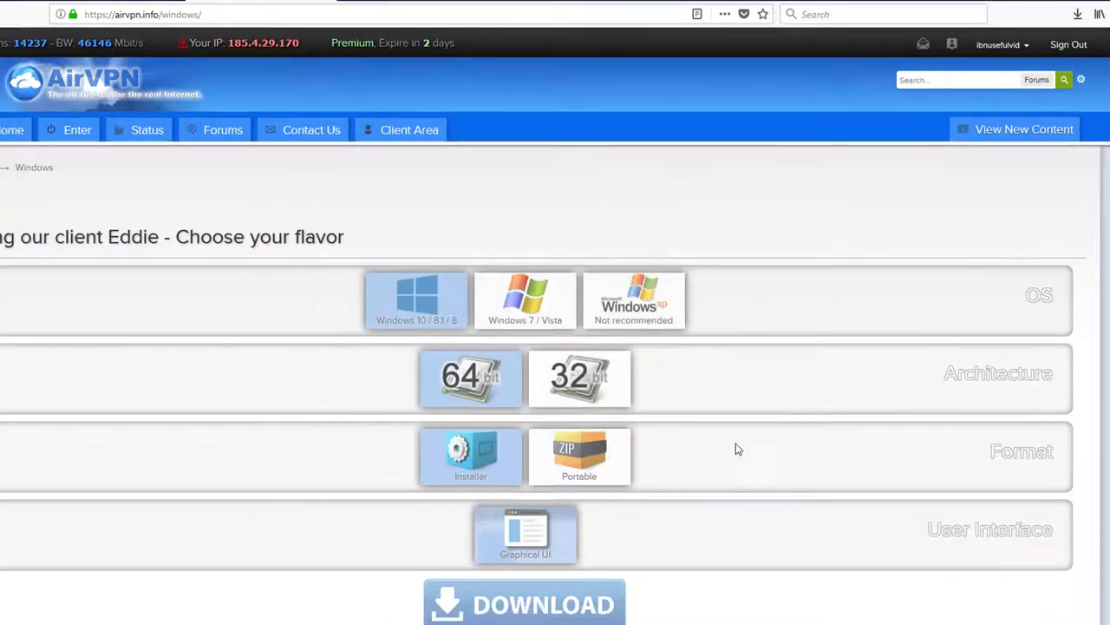
Launch the AirVPN client from the Windows app search
key(super)
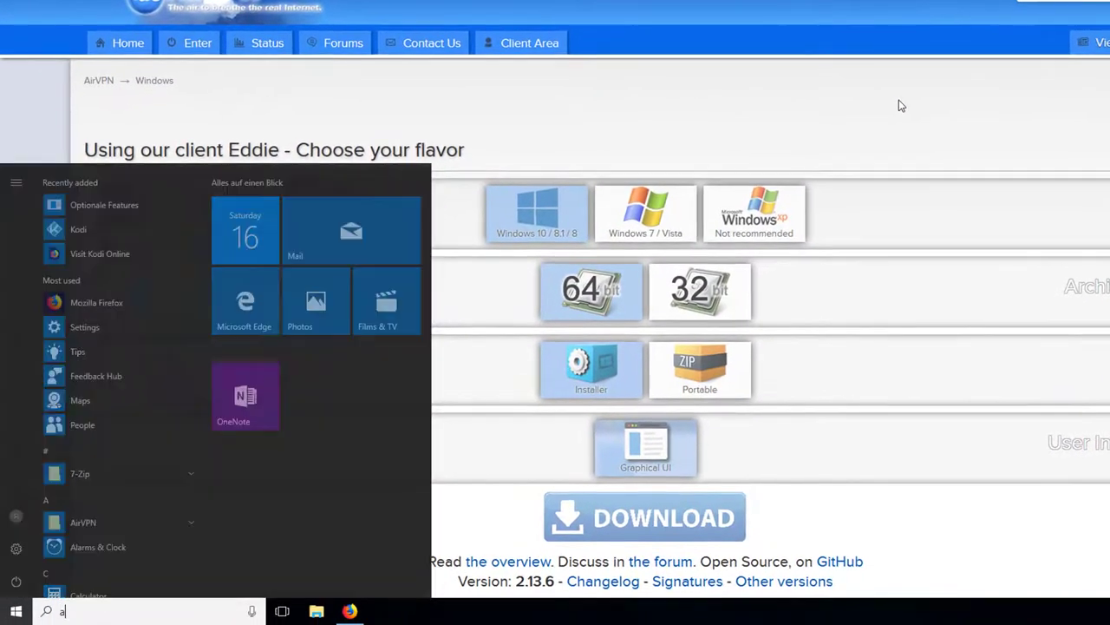
text(irvpn)
key(Escape)
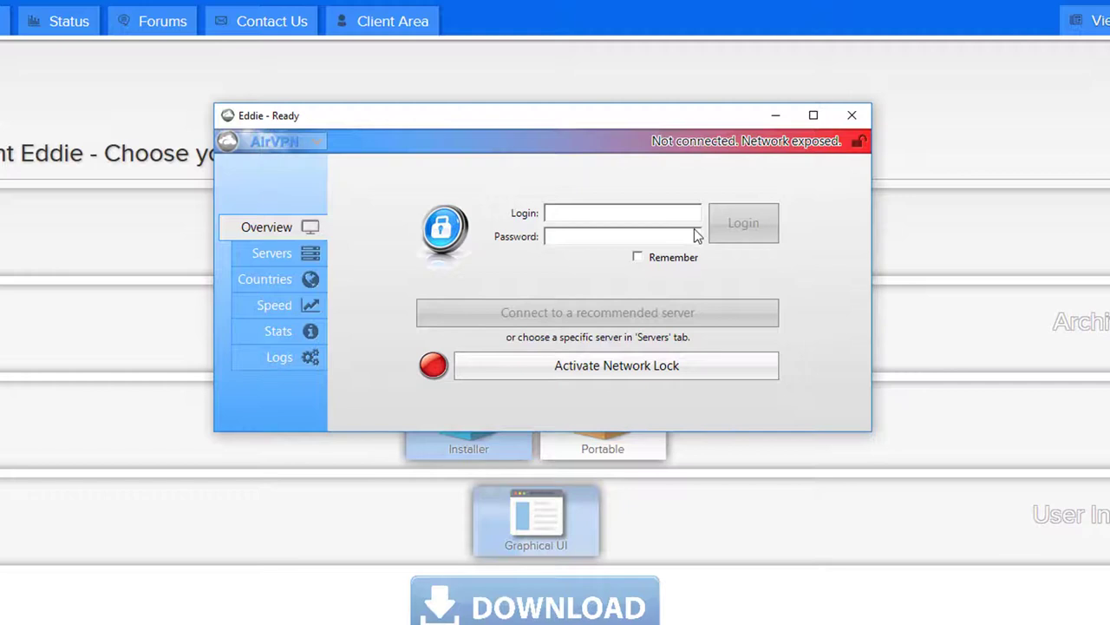
Enter the account username and password in Eddie's login fields
click(657, 216)
text(ibnusefulvid)
key(Tab)
text(*************)
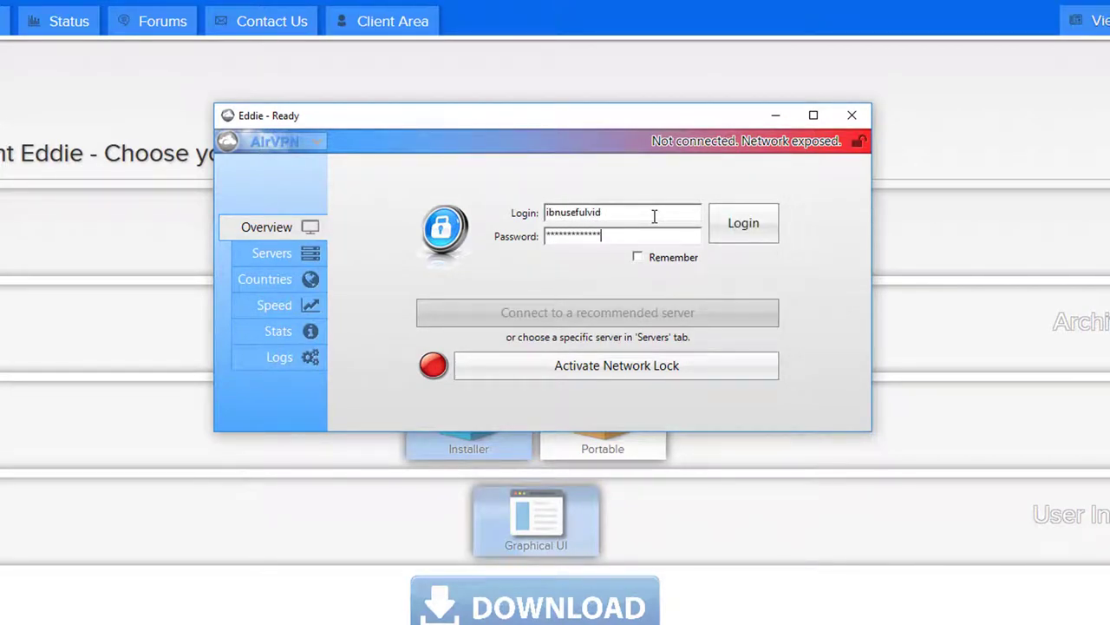
Enable Remember, log in, and accept both Terms of Service declarations
click(644, 257)
click(757, 238)
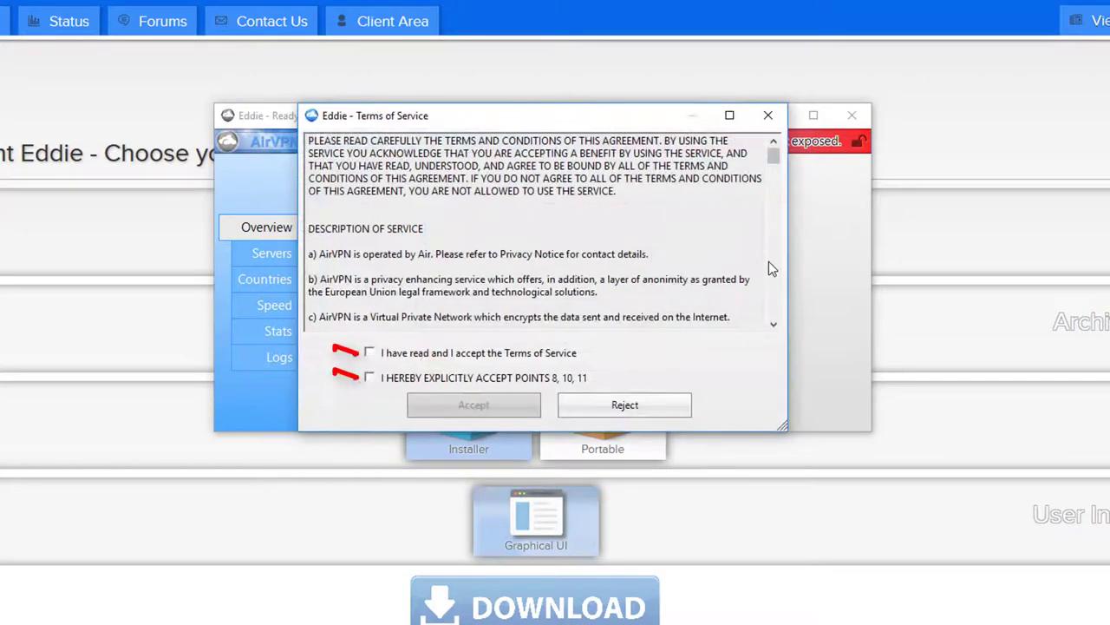
click(370, 353)
click(369, 378)
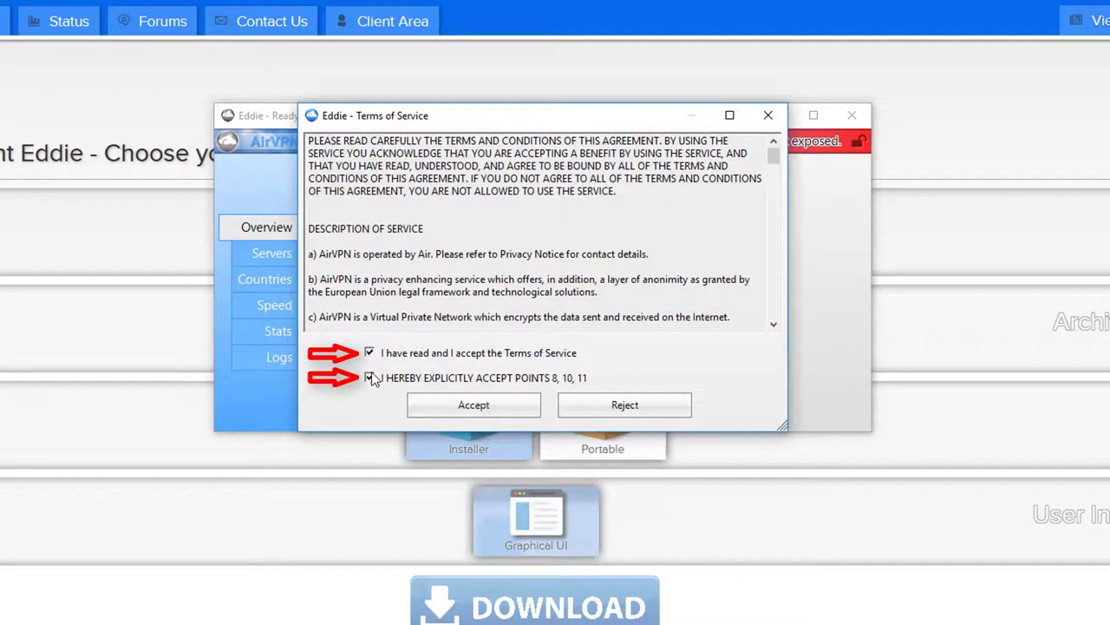
click(473, 406)
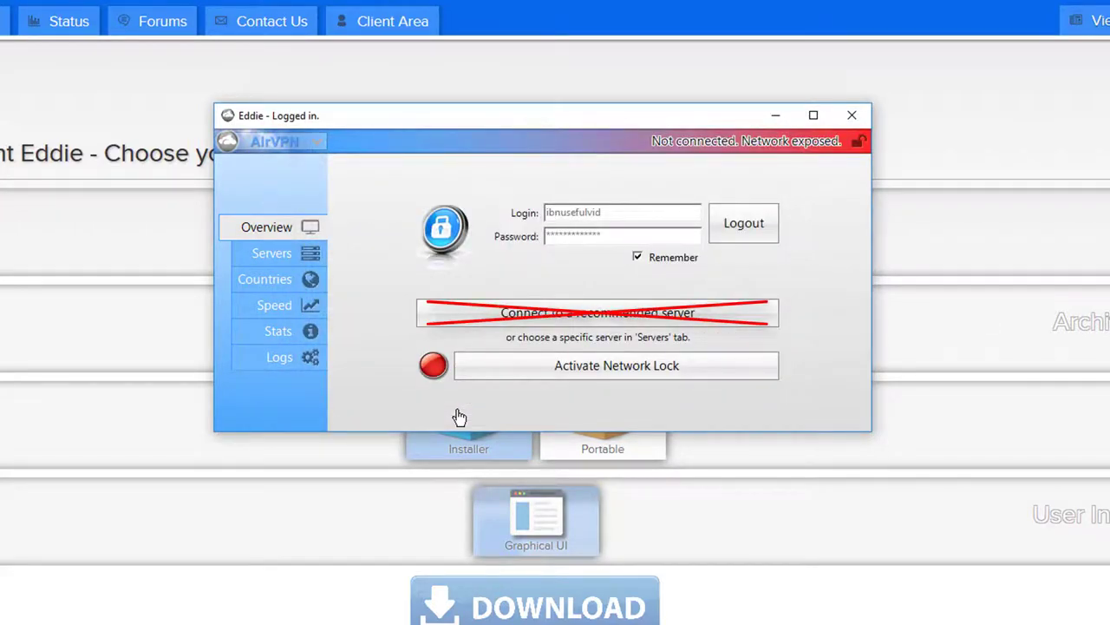
In Eddie's Preferences, turn off Automatic protocol and select the SSL port 443, IP 2 entry
click(316, 152)
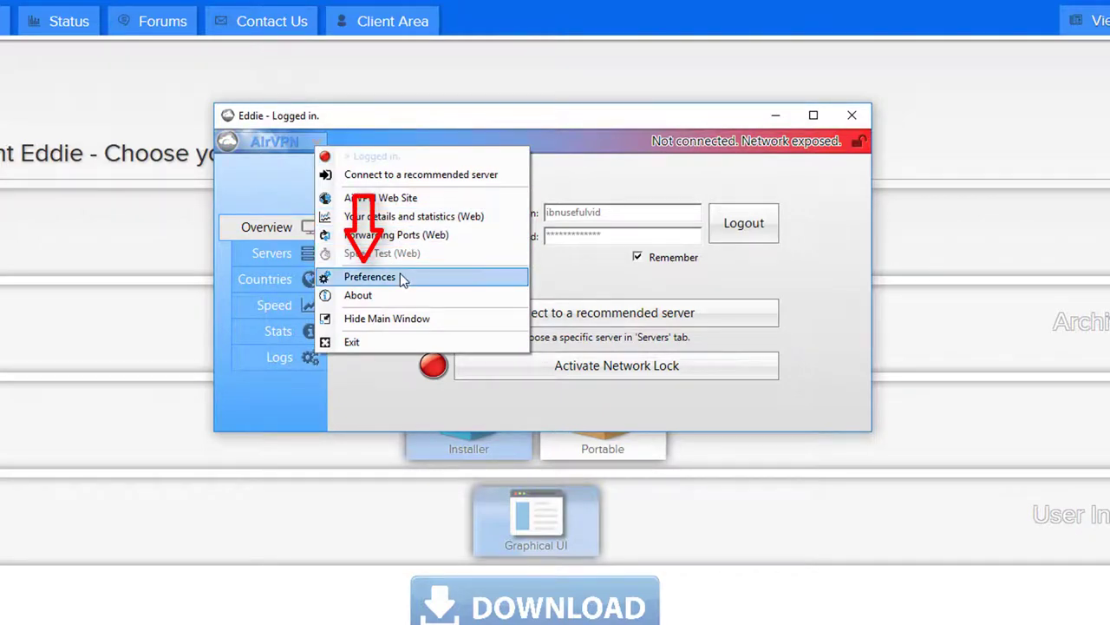
click(400, 277)
click(279, 188)
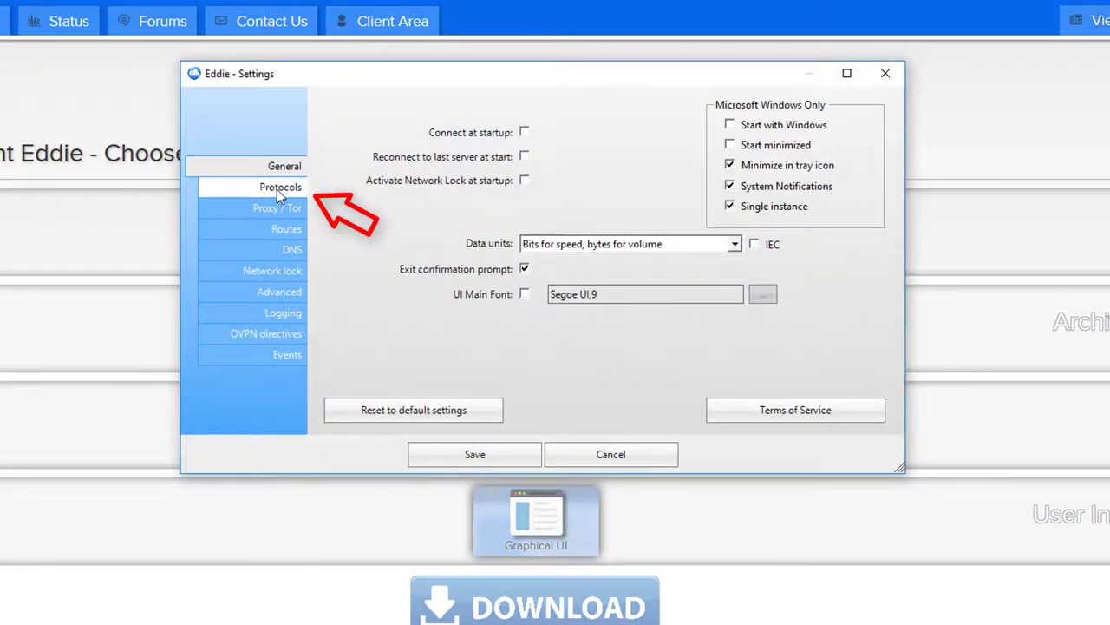
click(322, 108)
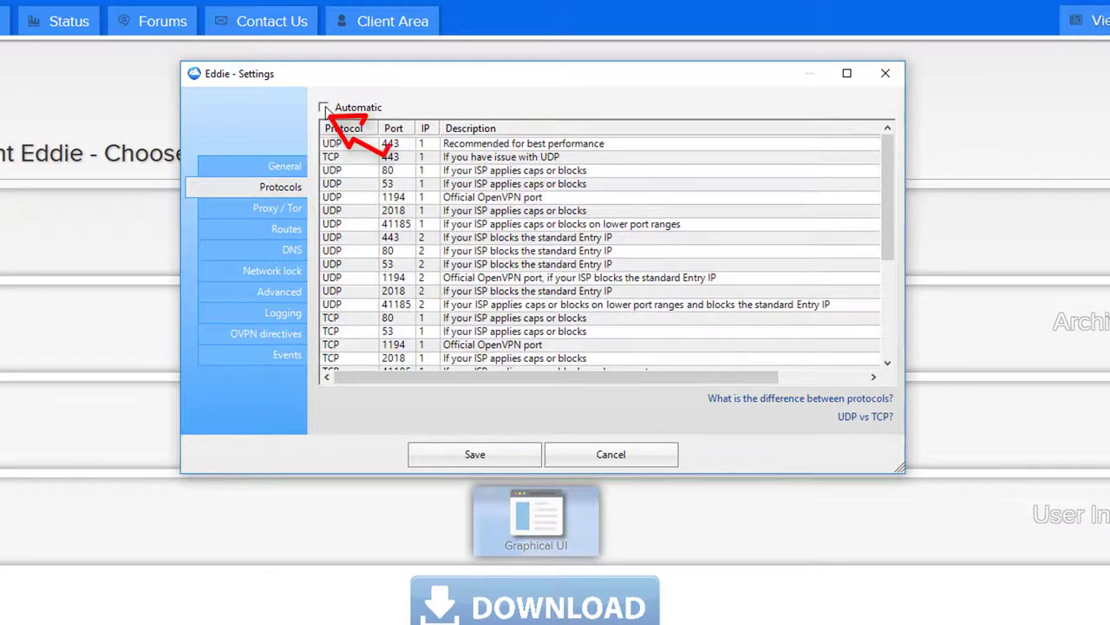
drag(887, 155, 873, 292)
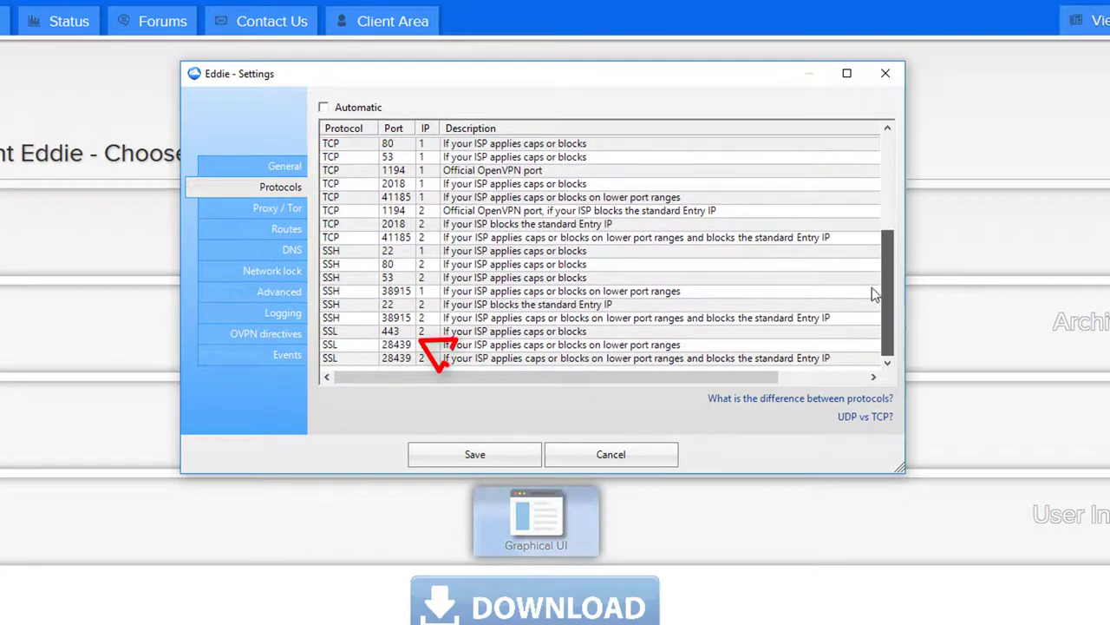
click(364, 333)
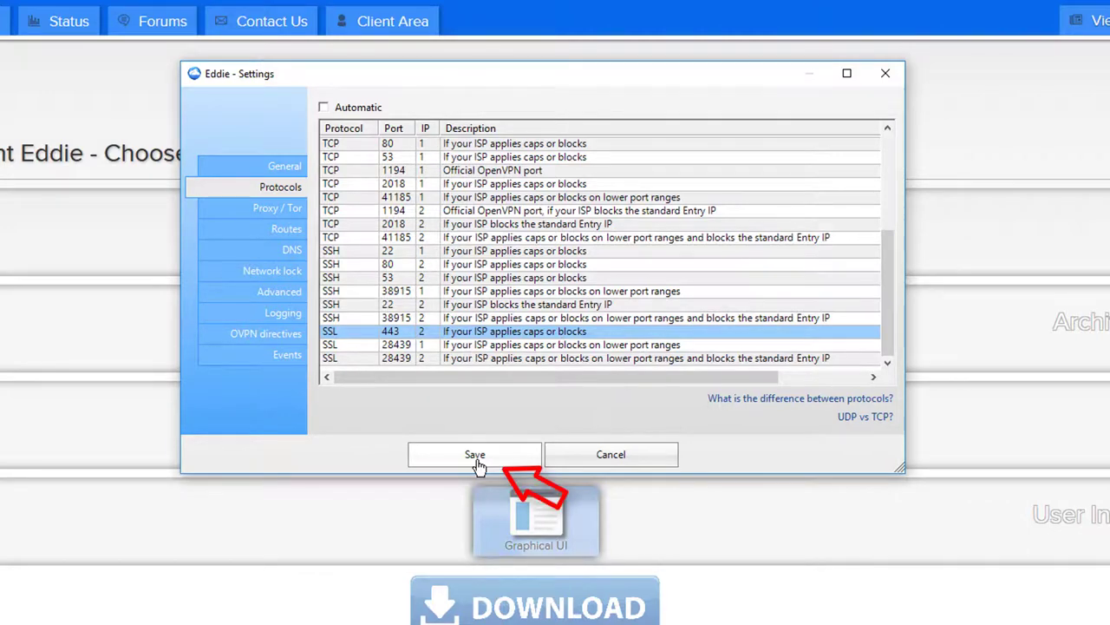
Save the SSL 443 setting and connect to the recommended server, Alphirk in the Netherlands
click(476, 457)
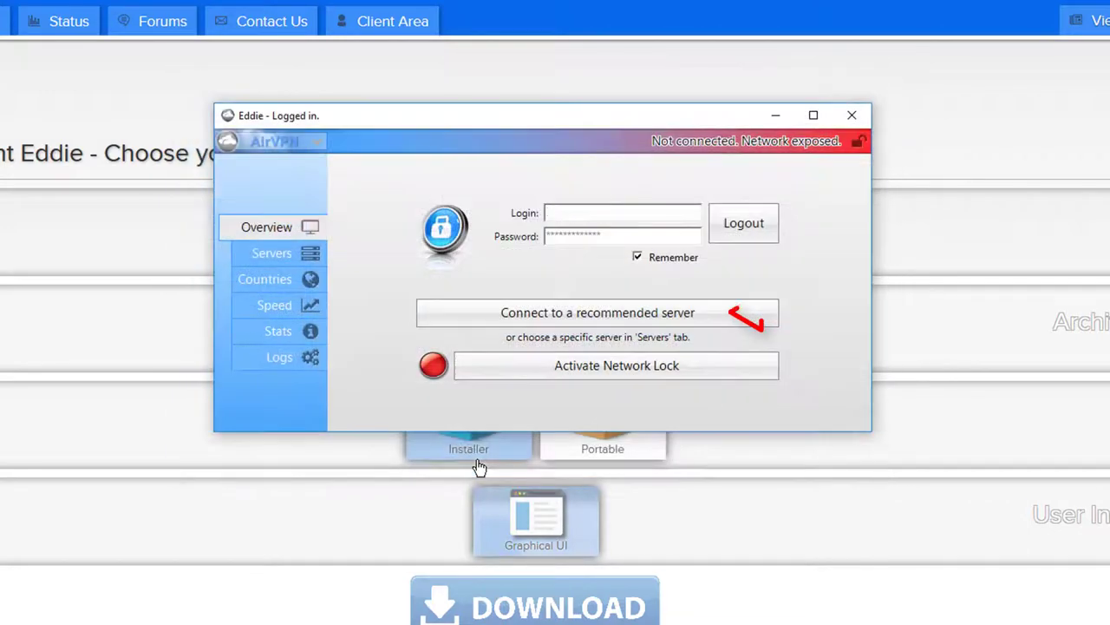
click(590, 321)
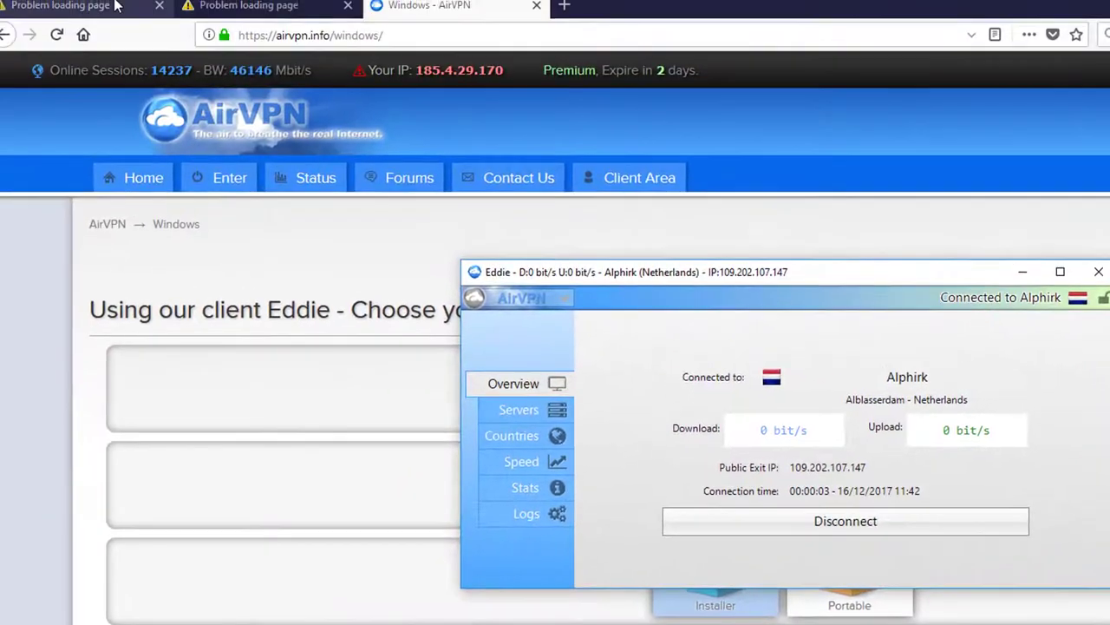
click(130, 14)
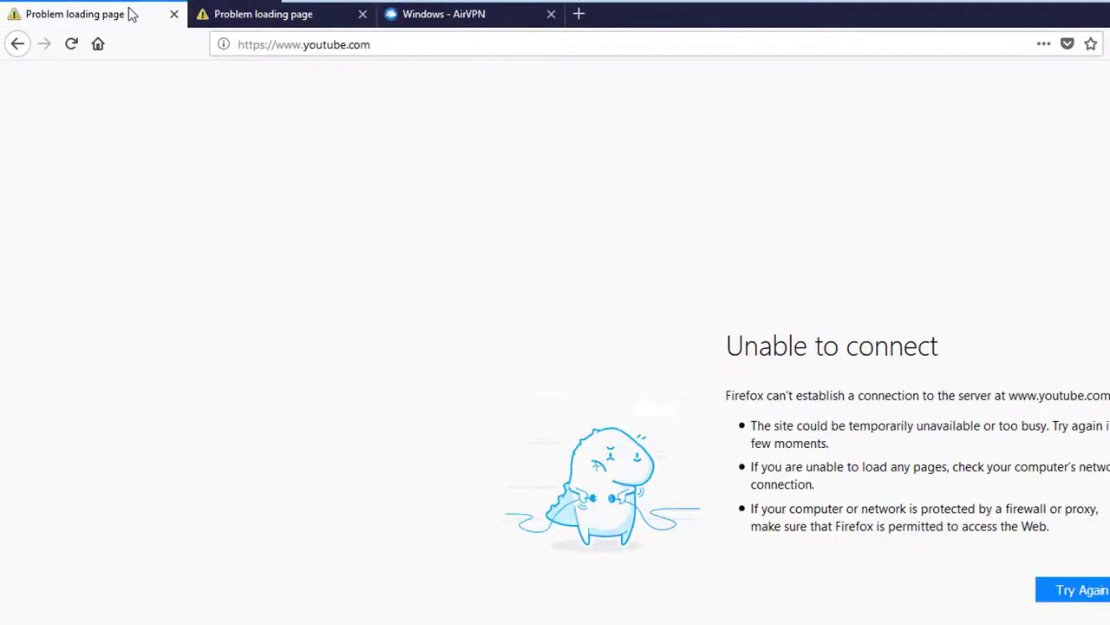
Reload youtube.com in Firefox over the VPN, then search Windows for 'edge'
key(F5)
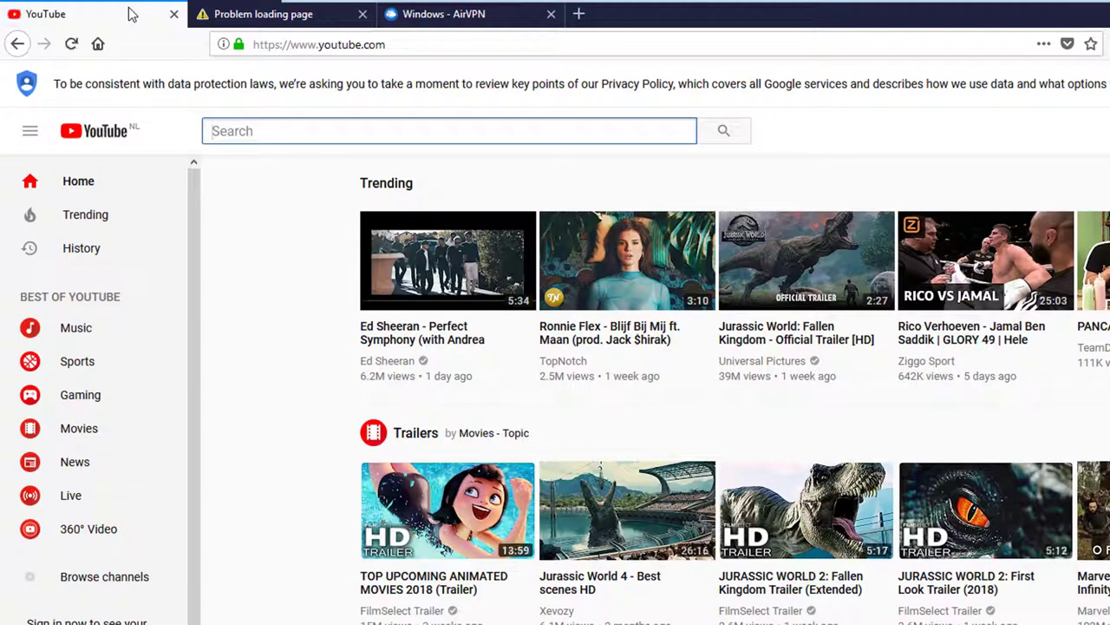
key(super)
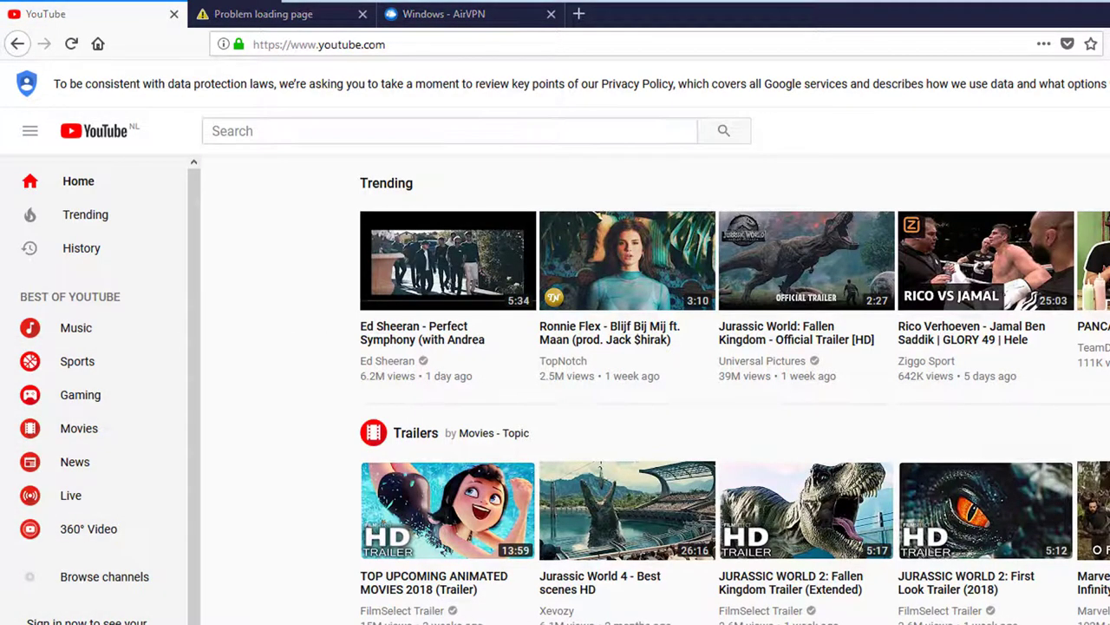
text(edge)
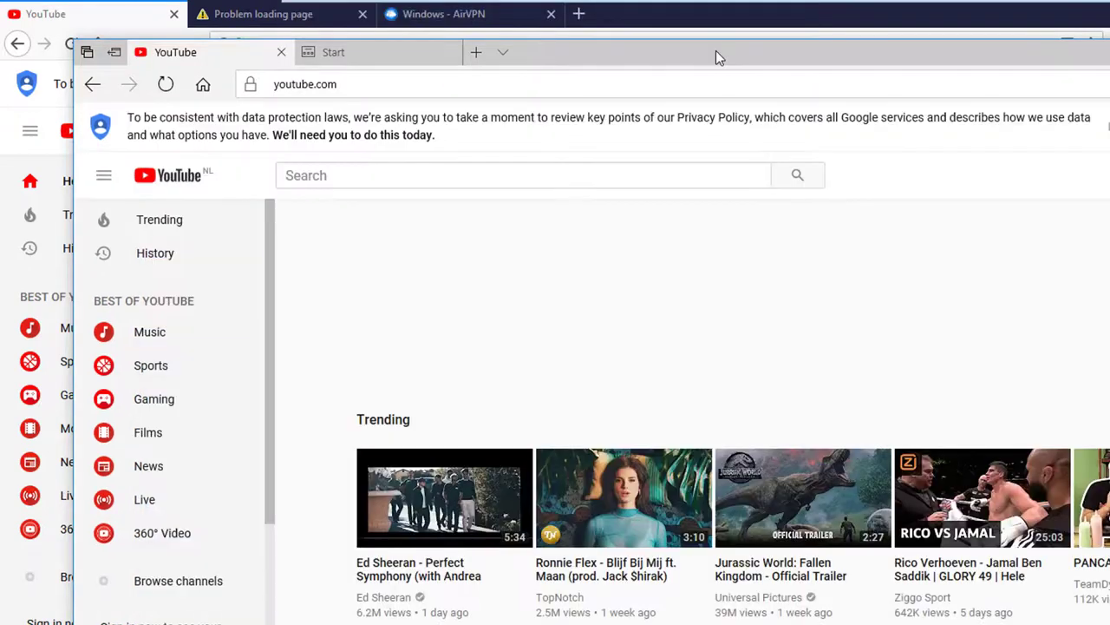
Search YouTube in Edge for 'iran nuclear program'
click(359, 174)
text(iran nuclear program)
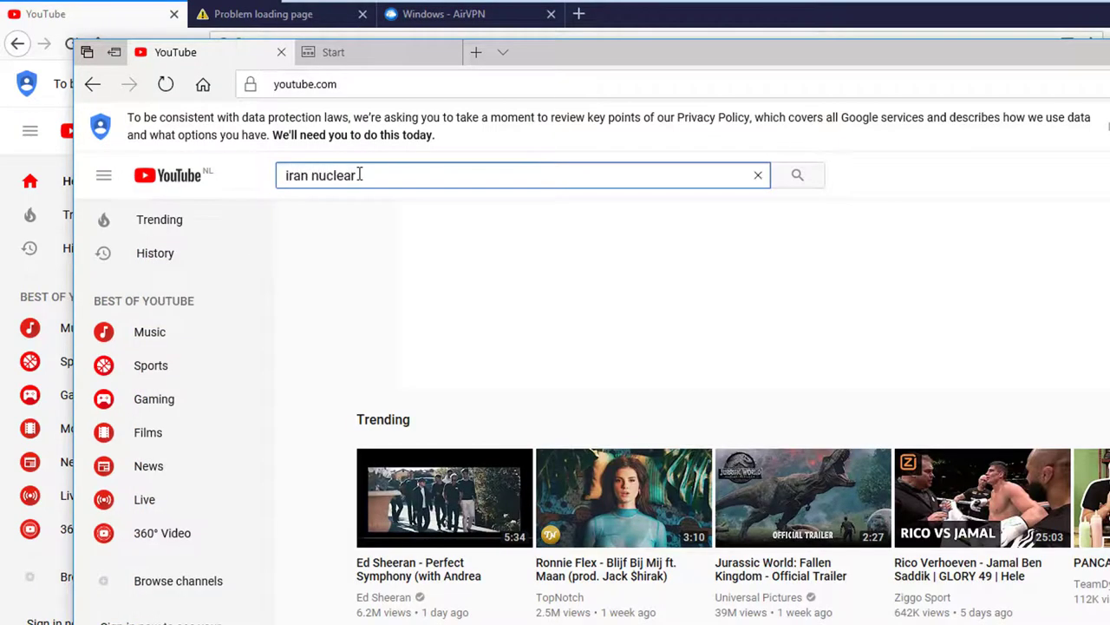
key(Return)
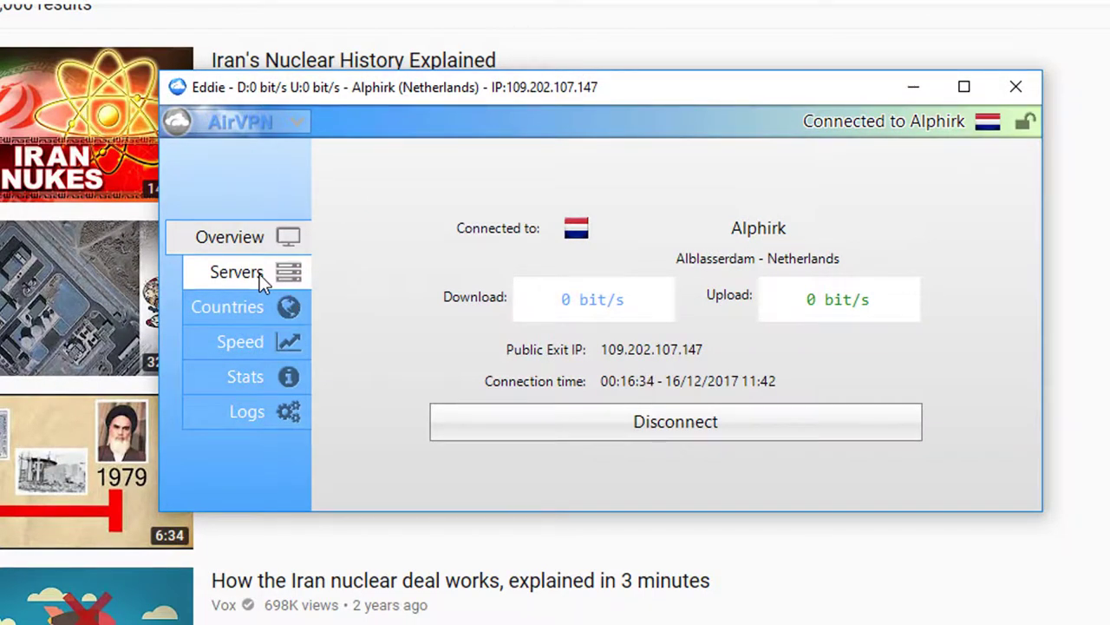
Connect Eddie right away to the Zuben server in Prague, Czech Republic, from the server list
click(259, 274)
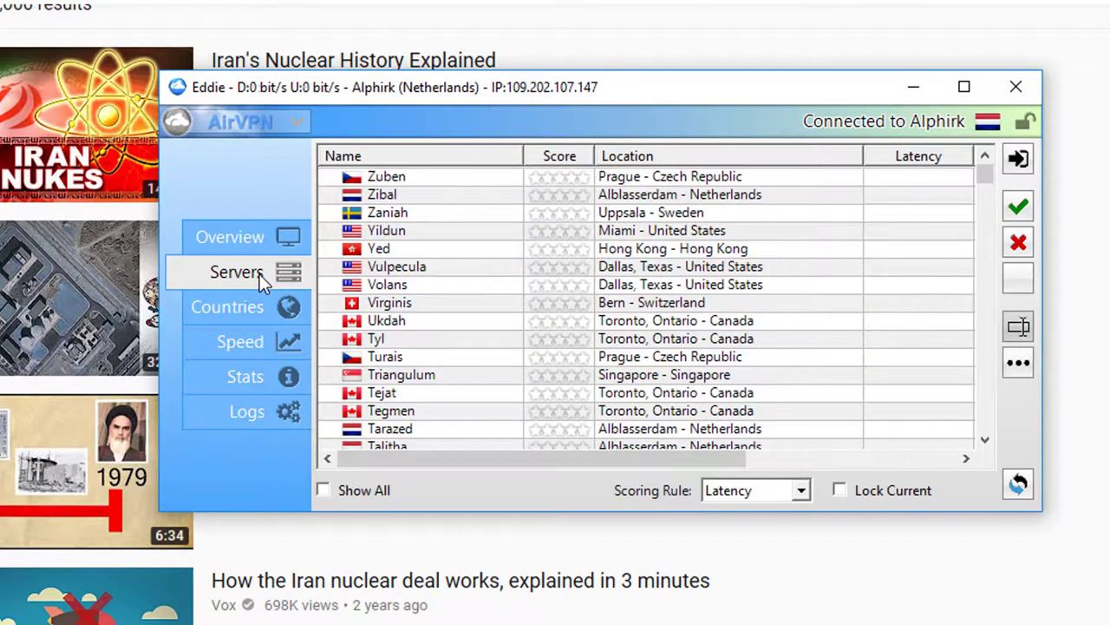
right_click(402, 187)
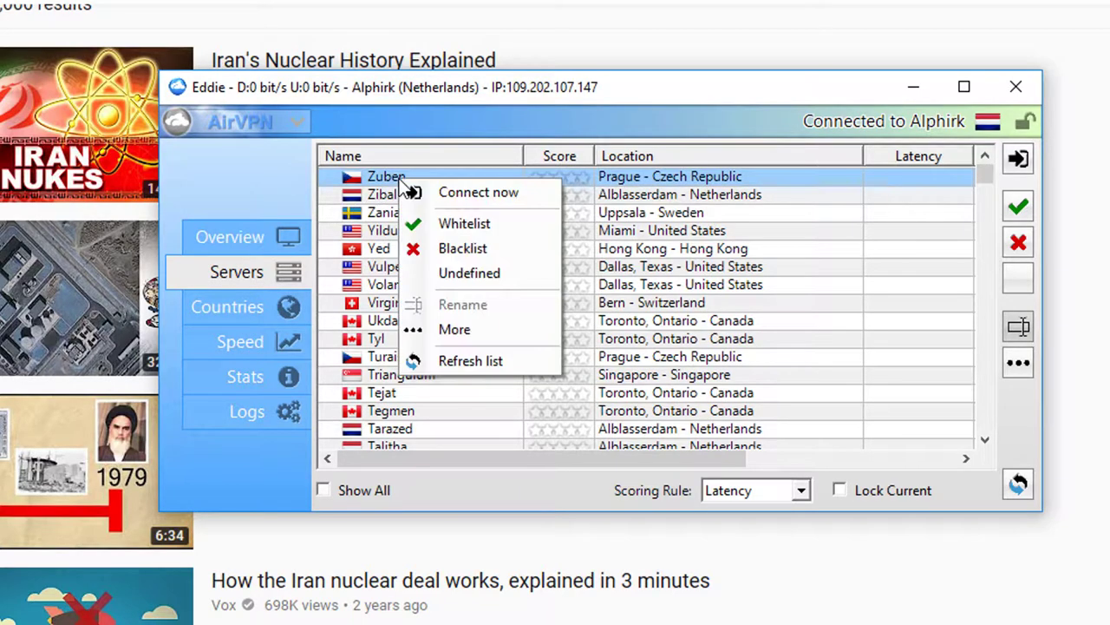
click(517, 194)
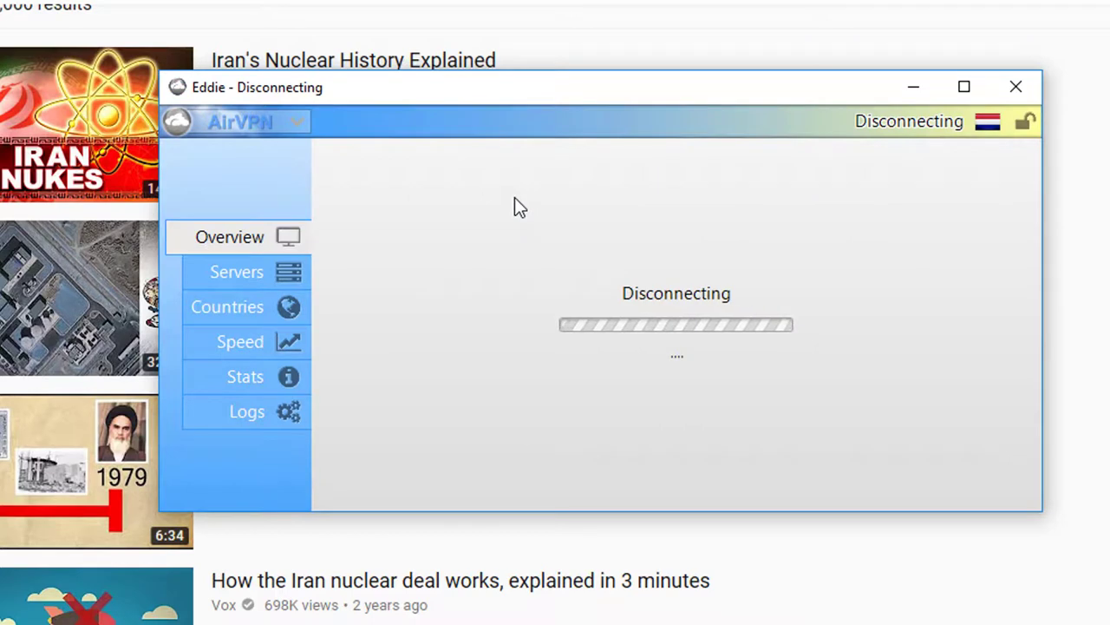